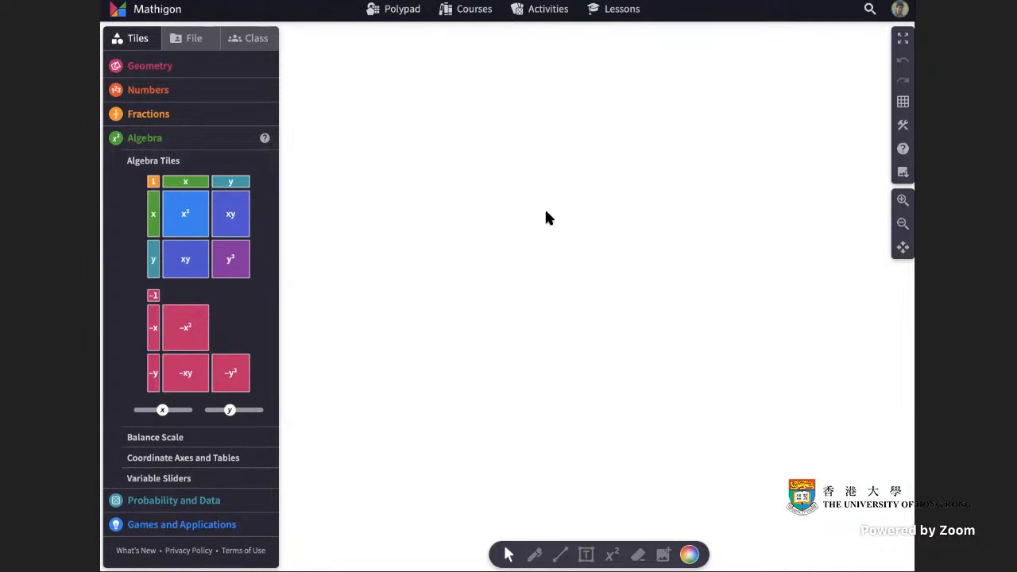
Place a resizable rectangle tile from the geometry polygons on the empty canvas.
click(154, 70)
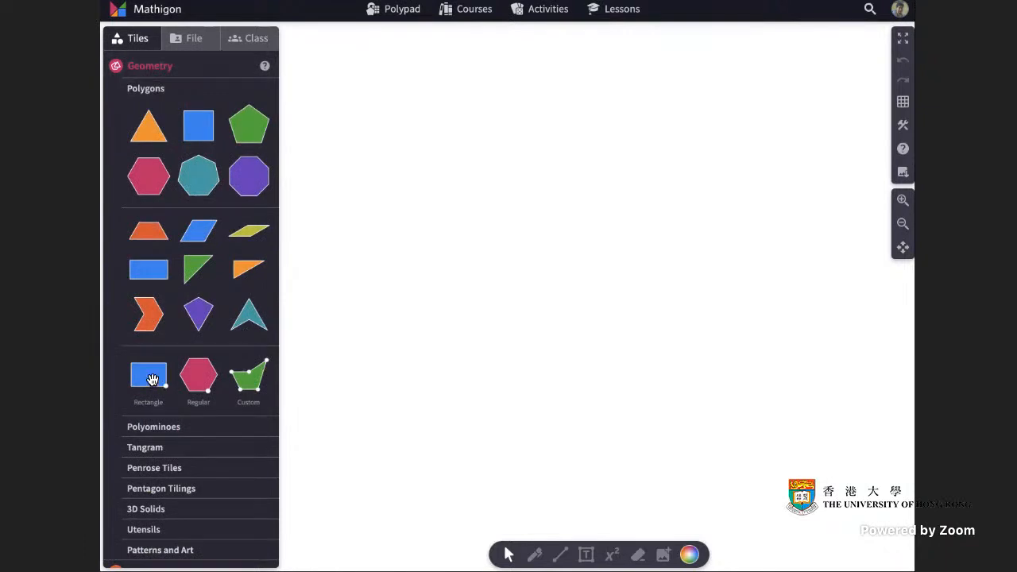
drag(144, 379, 452, 151)
click(708, 179)
click(701, 173)
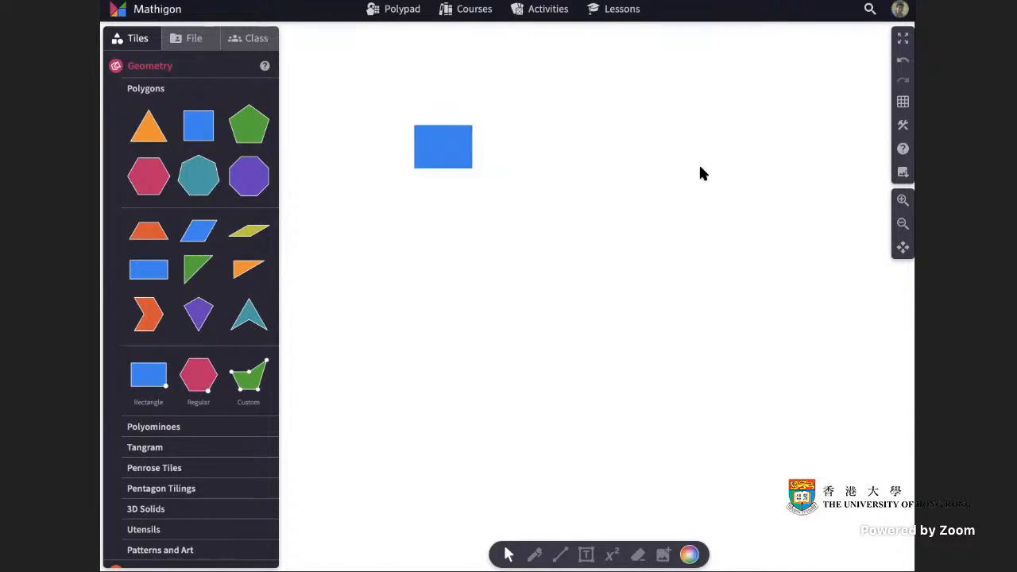
Show the subdivided square grid and resize the blue rectangle into a square two large grid cells wide and high.
click(903, 102)
click(799, 152)
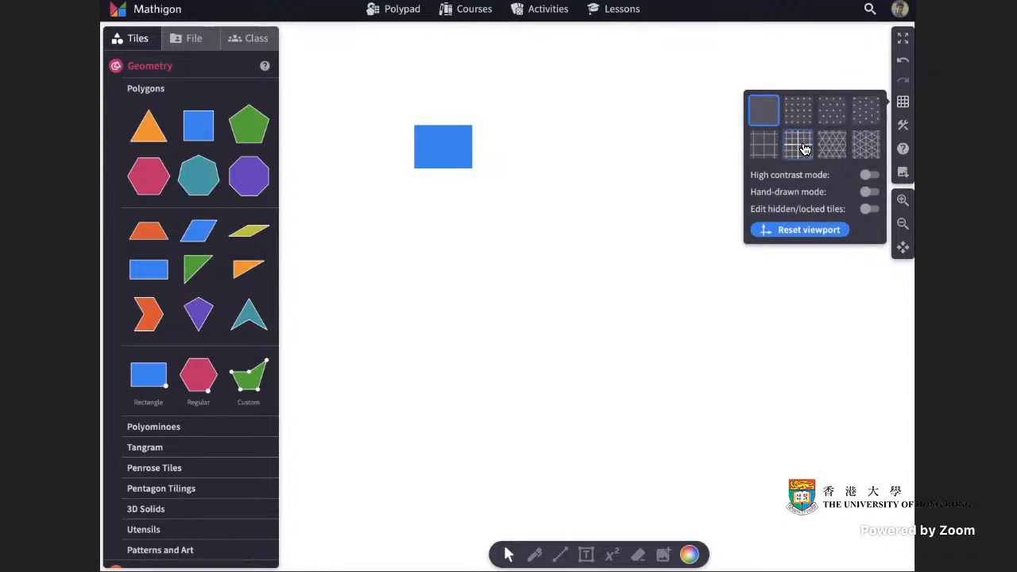
click(646, 162)
drag(454, 148, 539, 243)
click(657, 221)
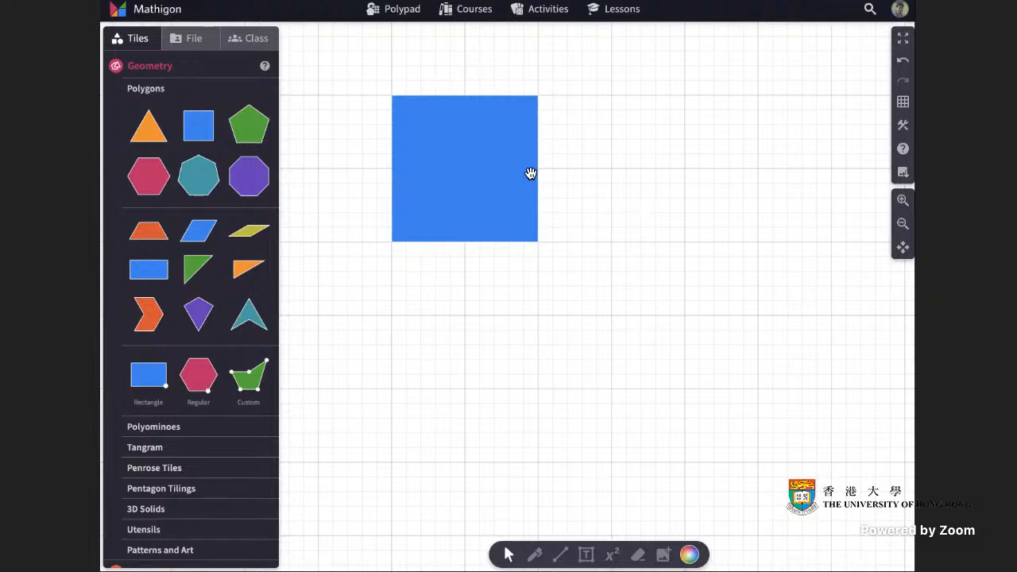
Add a second resizable rectangle, colour it green, and fit it against the square's right side at the same height, about six small cells wide.
drag(159, 371, 615, 132)
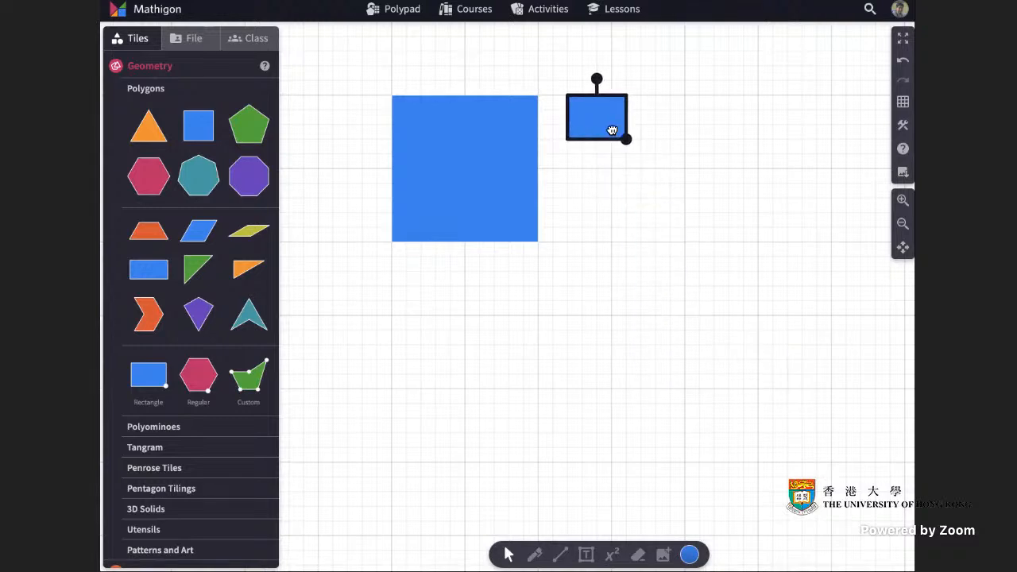
click(691, 554)
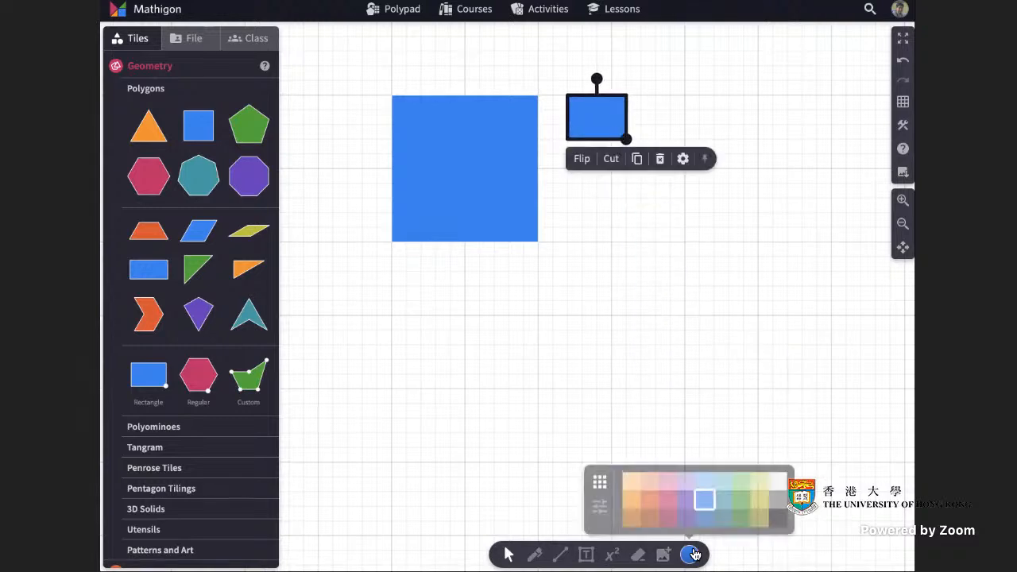
click(739, 509)
drag(604, 126, 628, 243)
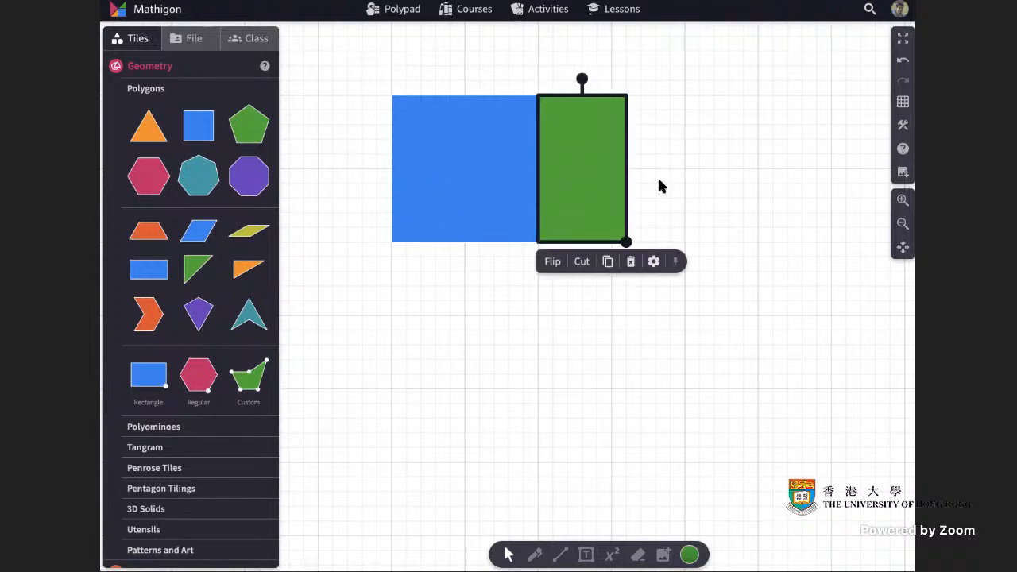
click(705, 181)
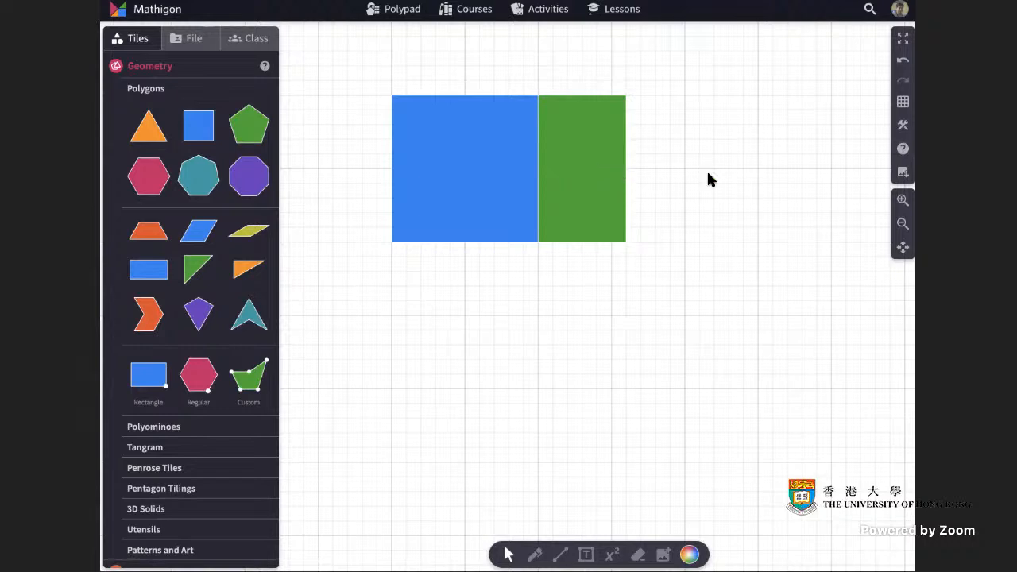
Hide the grid and draw black line segments along the top edges of both shapes and the blue square's left edge.
click(903, 101)
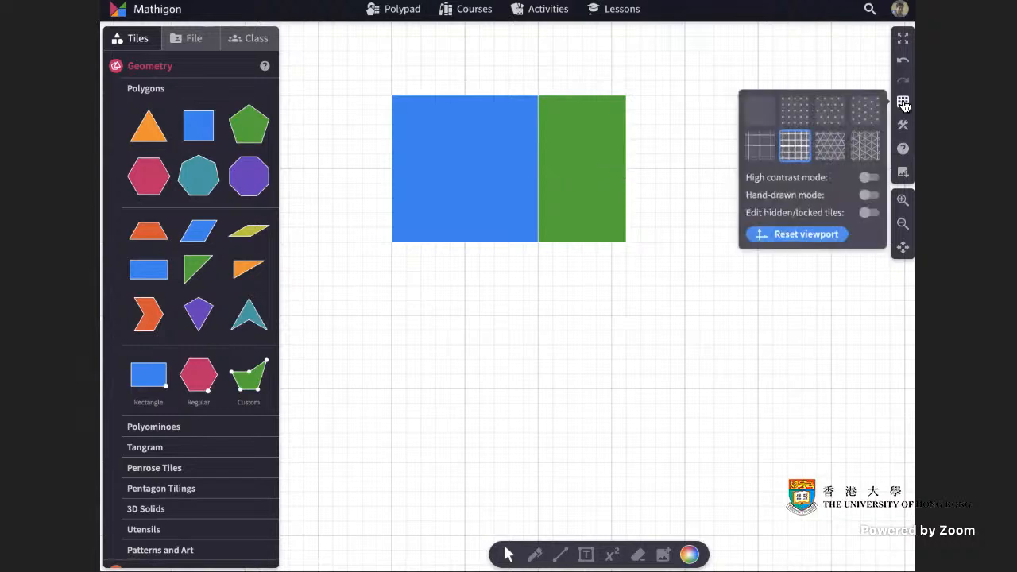
click(753, 108)
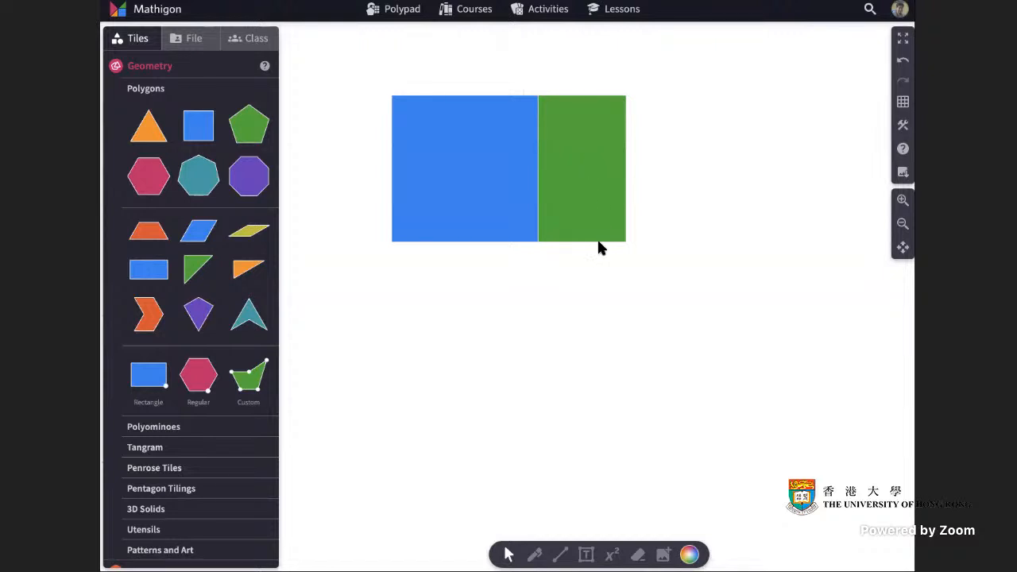
click(562, 556)
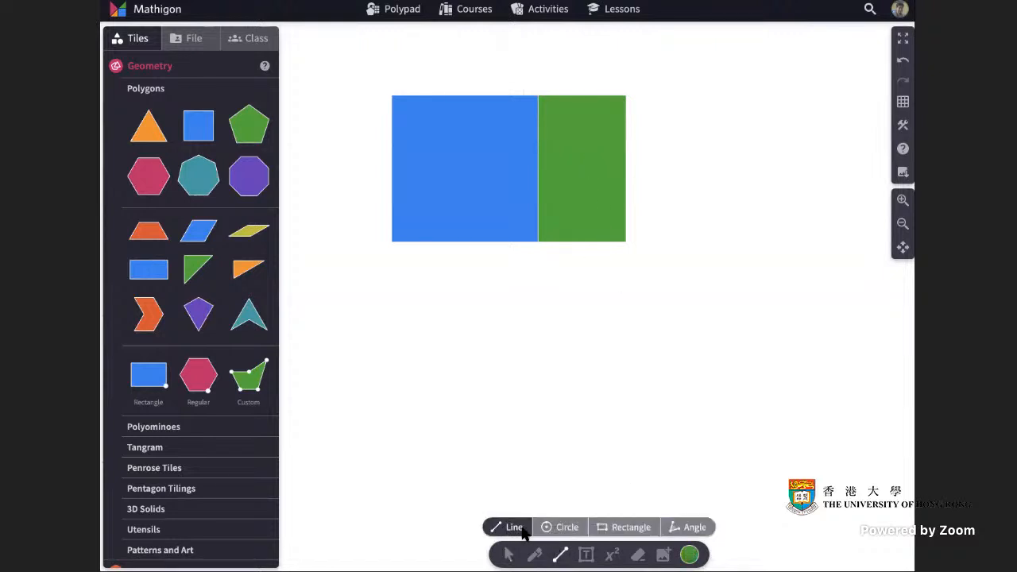
click(690, 555)
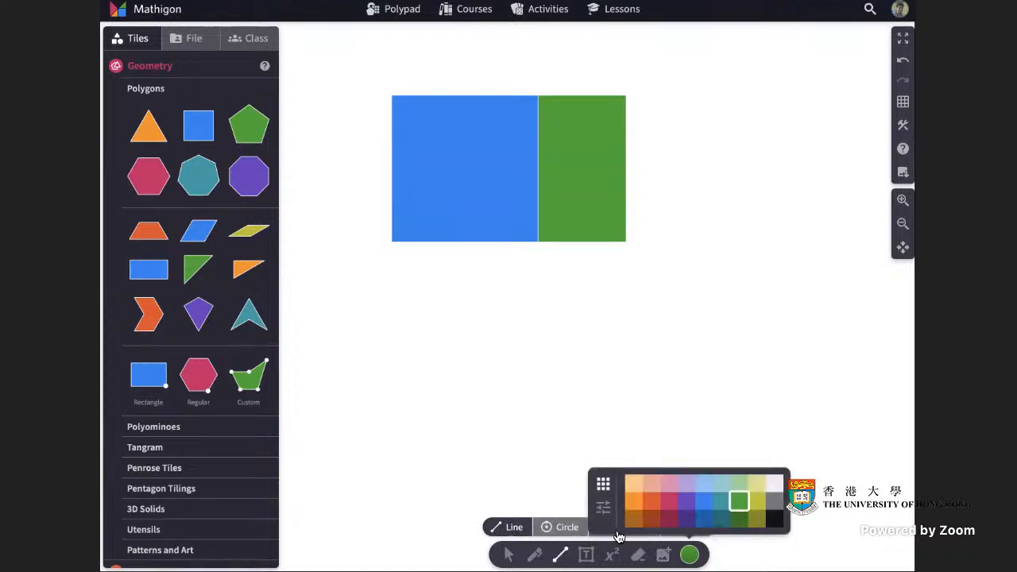
click(776, 521)
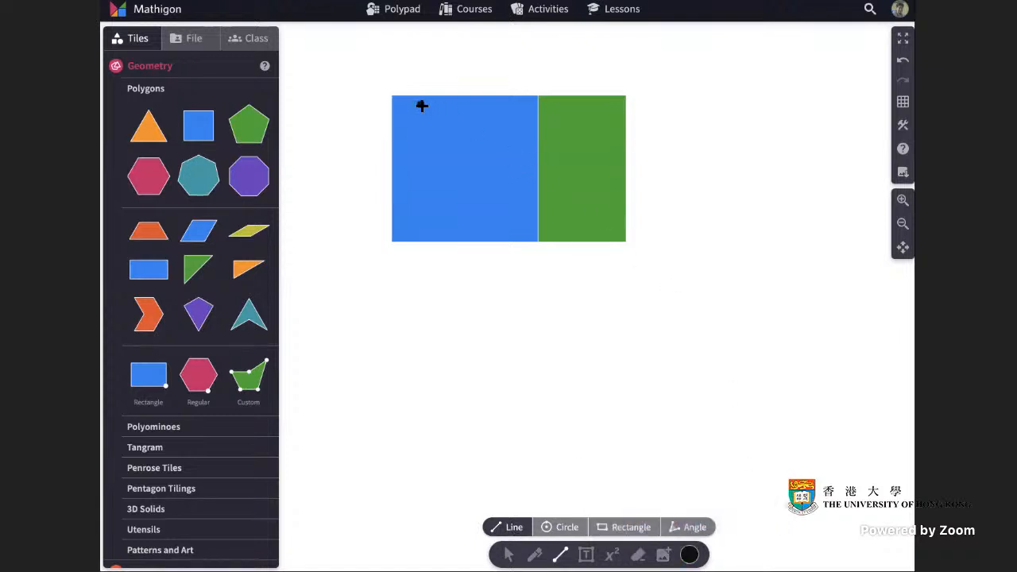
click(392, 96)
click(538, 95)
drag(540, 97, 627, 96)
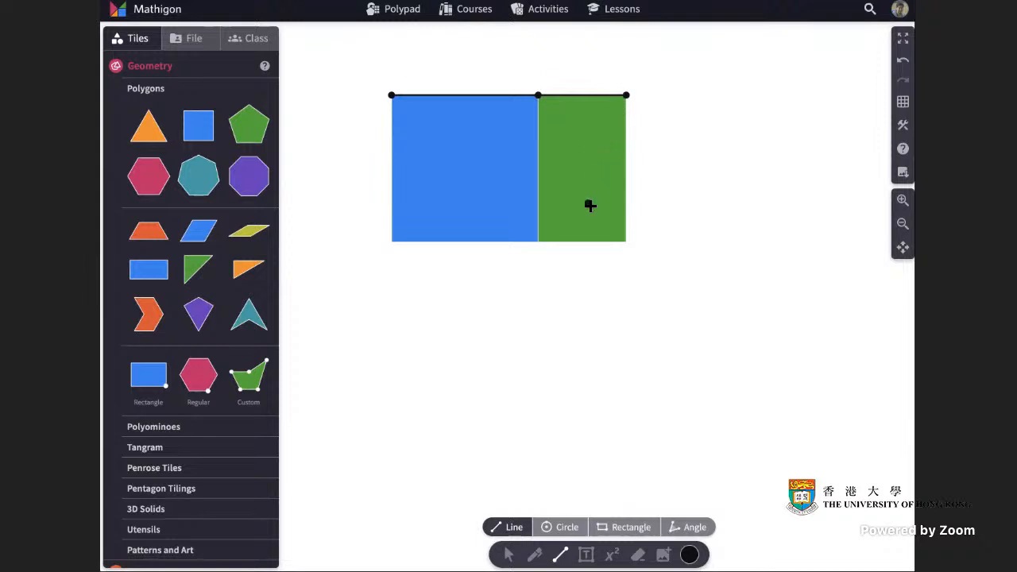
drag(391, 96, 391, 241)
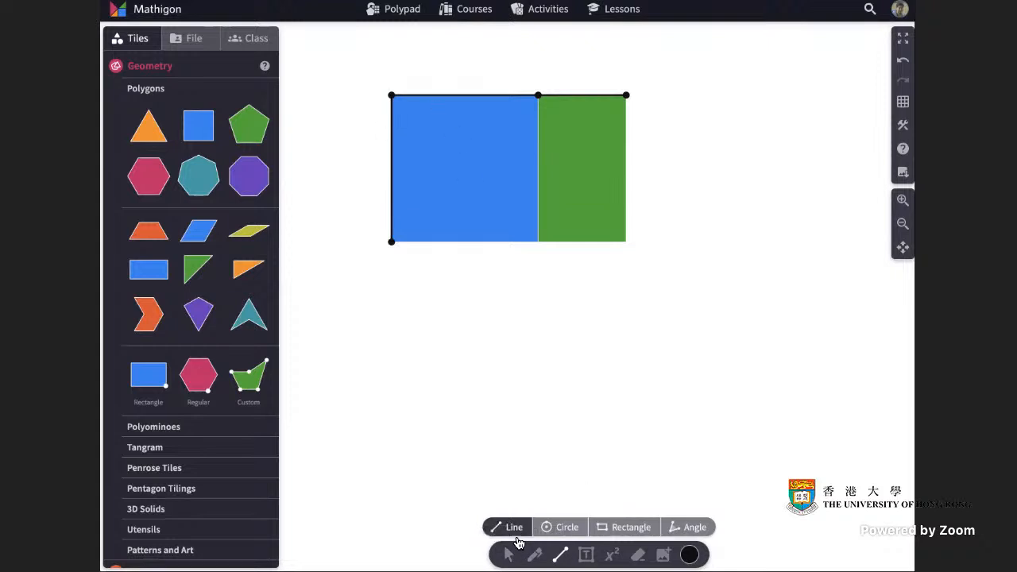
click(508, 555)
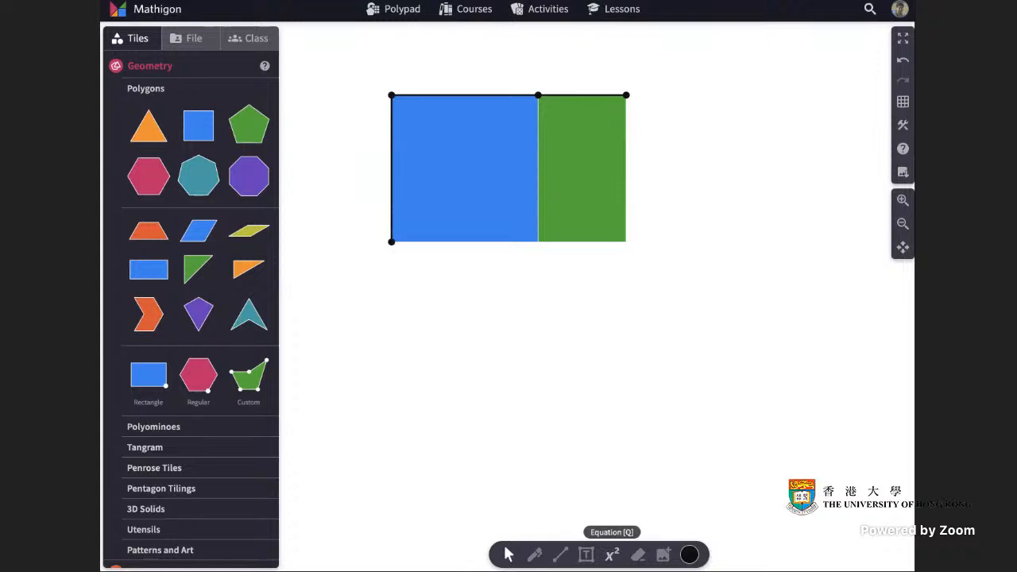
Label the blue square's top and left sides with the equation x.
click(612, 555)
click(459, 79)
text(x)
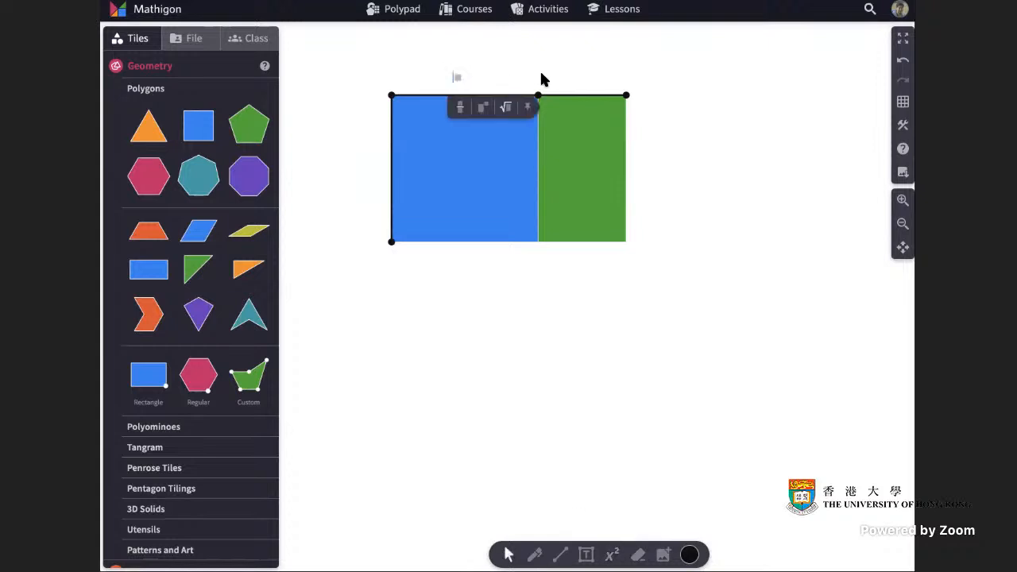
click(523, 65)
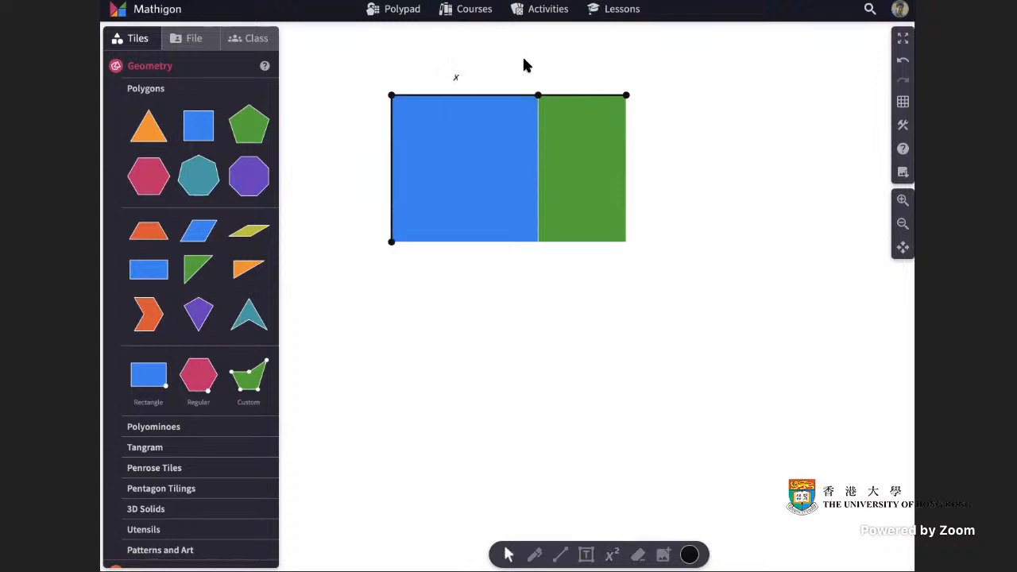
drag(459, 77, 377, 174)
click(528, 70)
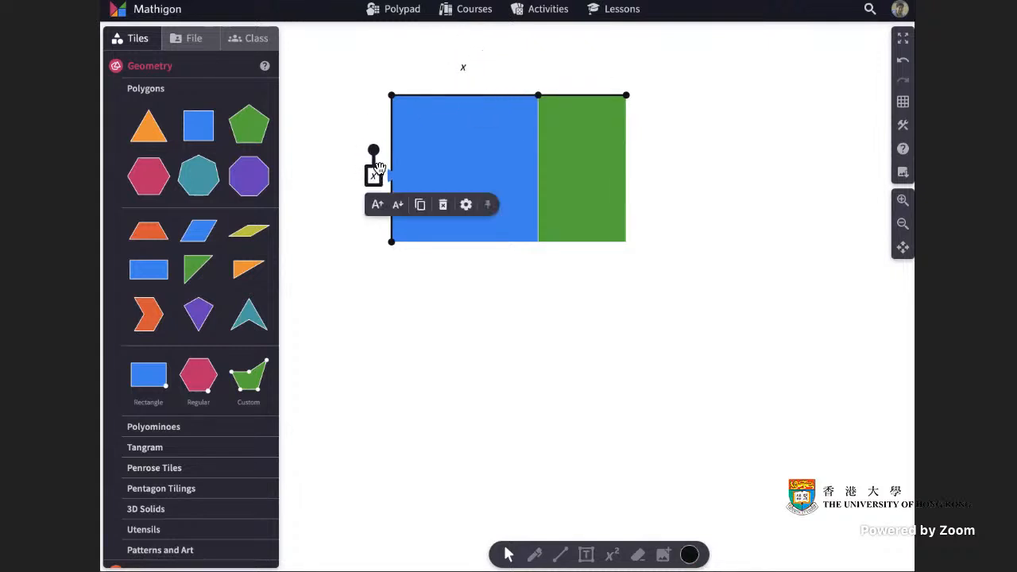
click(464, 75)
click(566, 70)
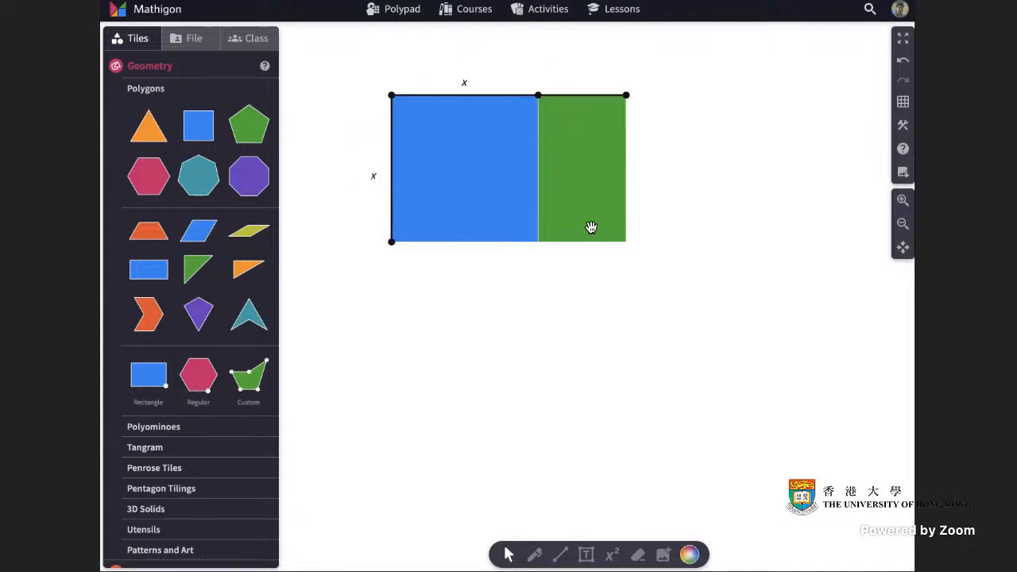
Add the equation label b centred above the green rectangle's top edge.
click(612, 555)
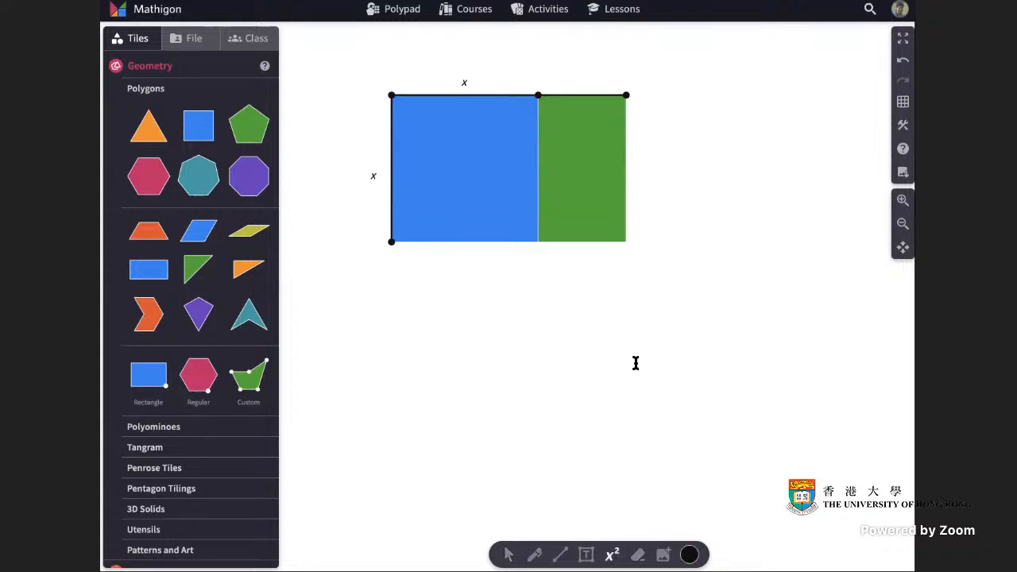
click(578, 79)
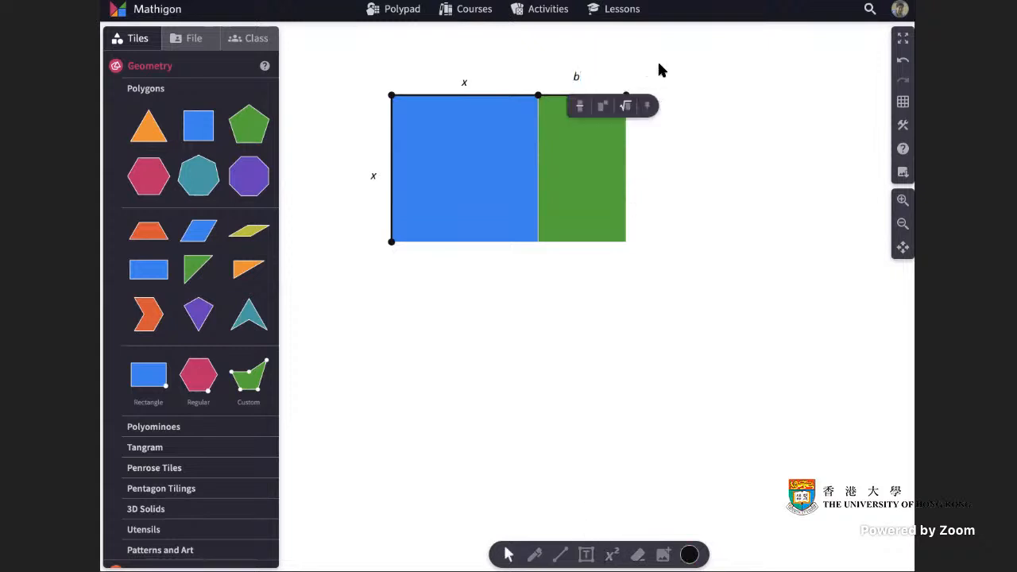
click(660, 70)
click(583, 84)
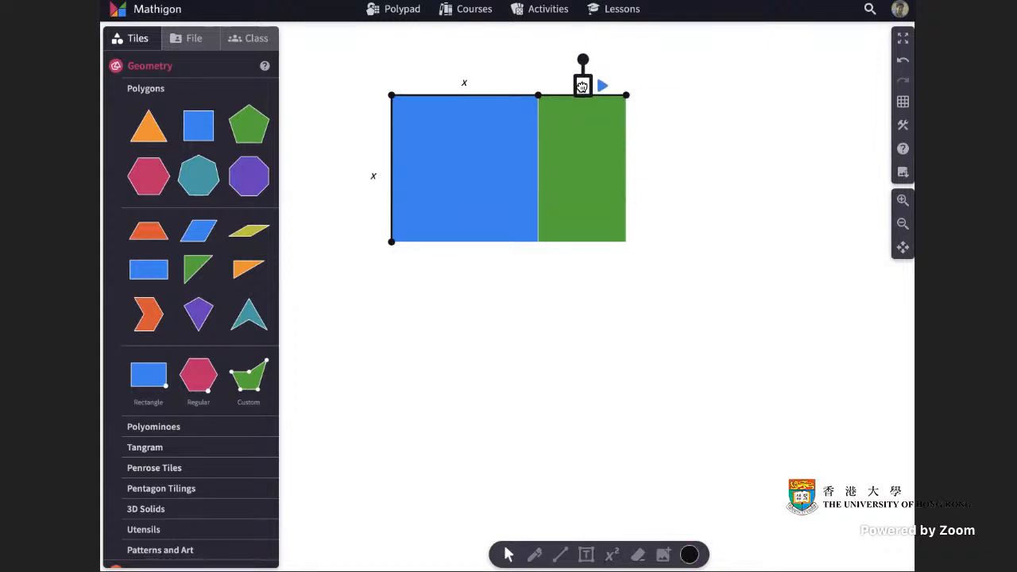
click(700, 84)
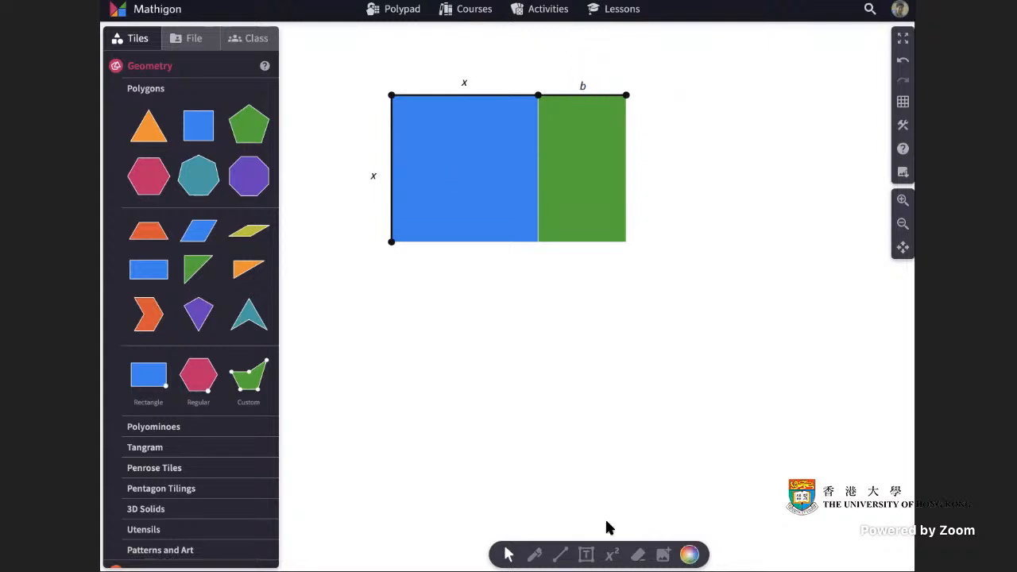
Create the equation x^2, enlarge its text, and place it at the centre of the blue square.
click(612, 554)
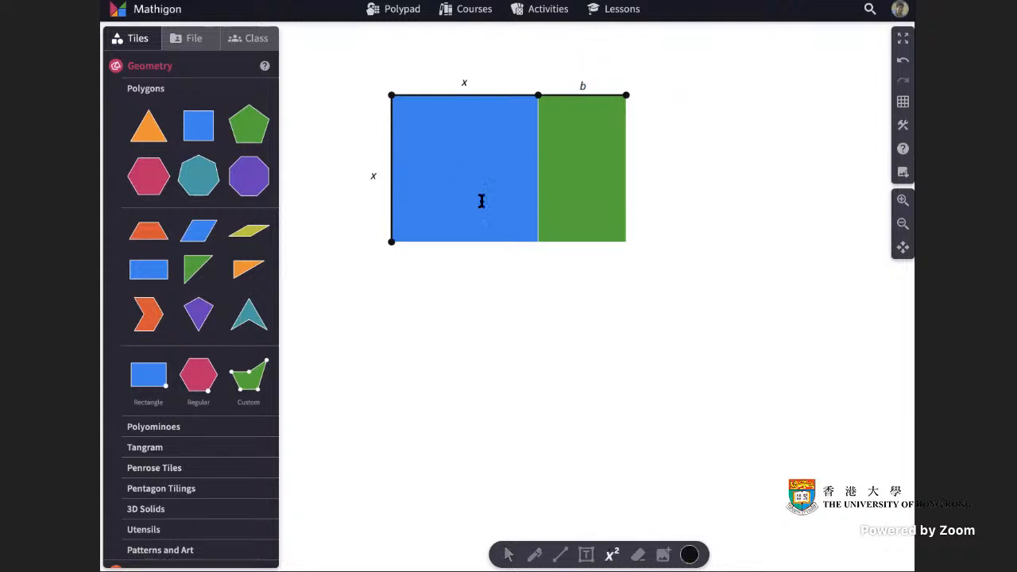
click(460, 293)
text(x)
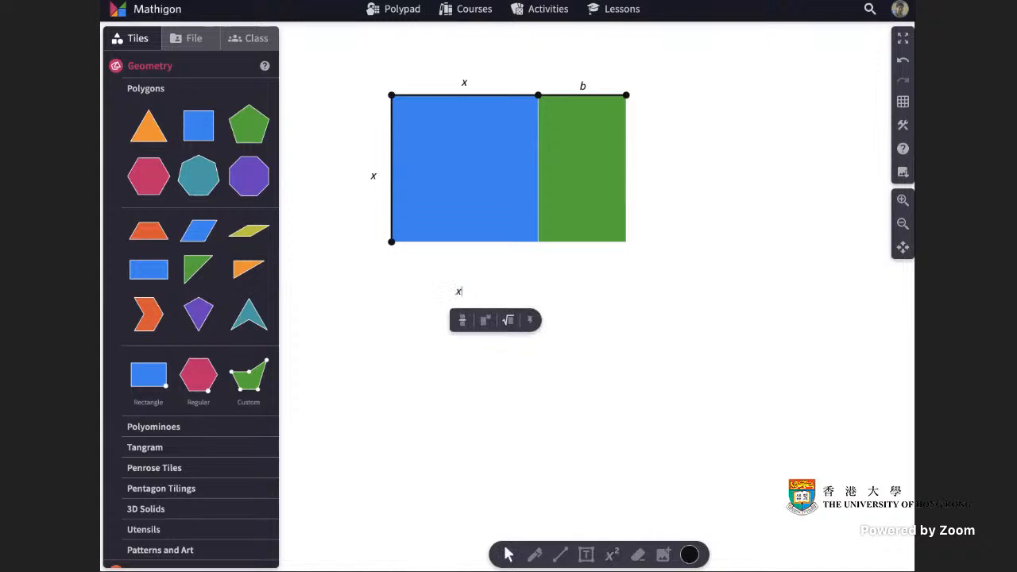
text(^2)
click(628, 302)
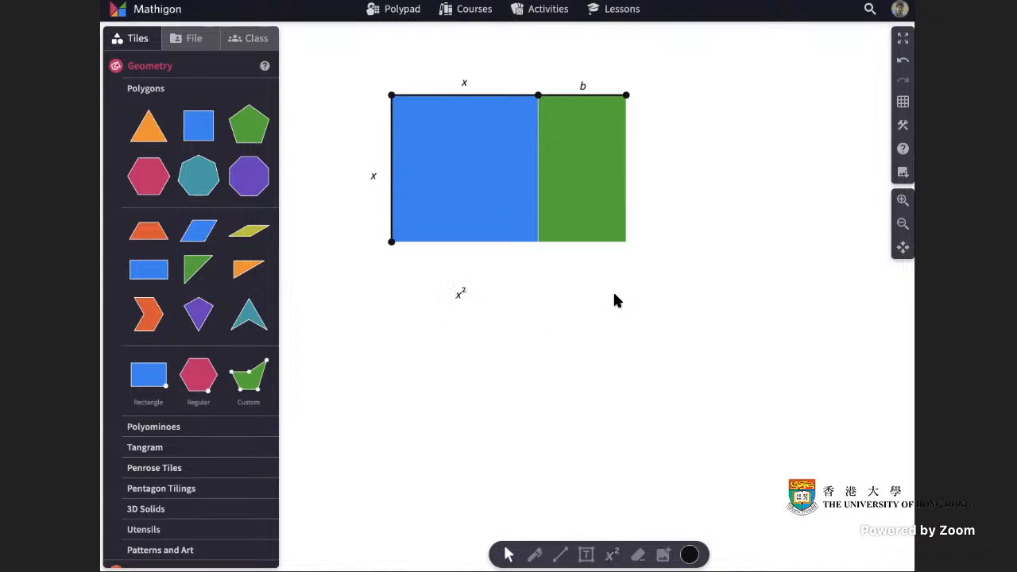
click(463, 293)
click(461, 324)
click(461, 323)
click(660, 295)
drag(480, 304, 472, 180)
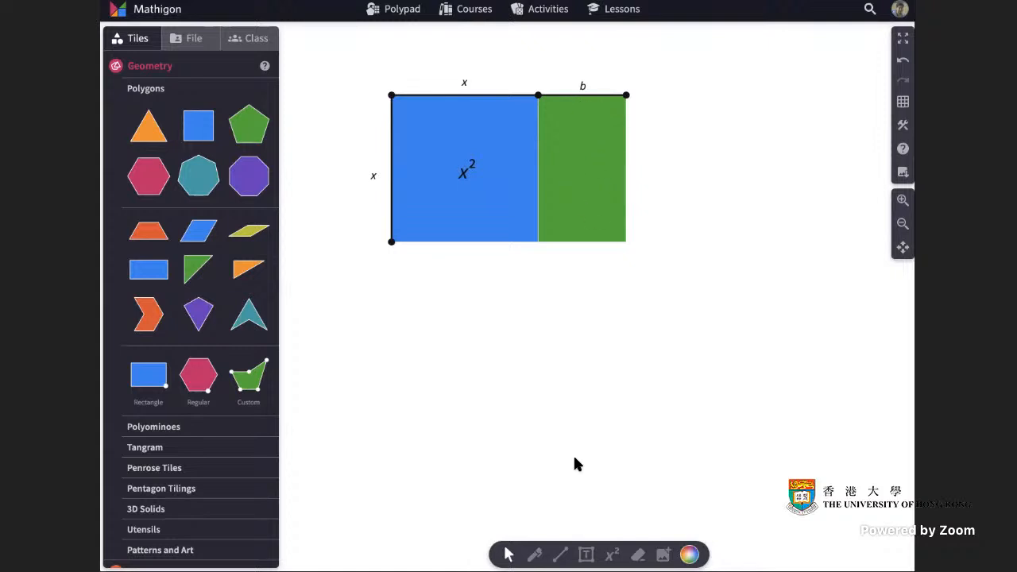
Create the equation bx, enlarge its text, and place it at the centre of the green rectangle.
click(612, 555)
click(572, 297)
text(bx)
click(574, 300)
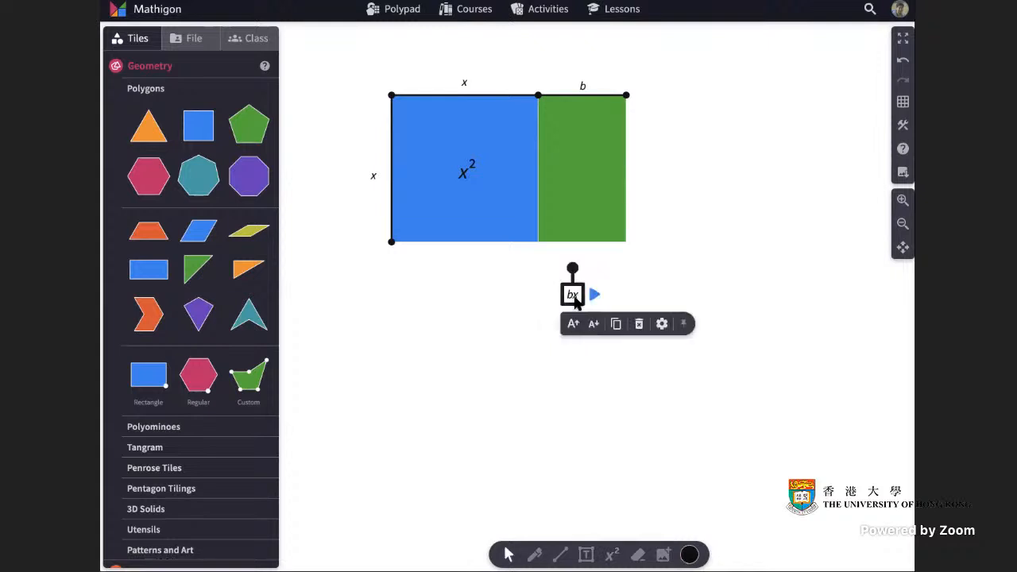
click(620, 291)
drag(579, 290, 583, 177)
click(700, 240)
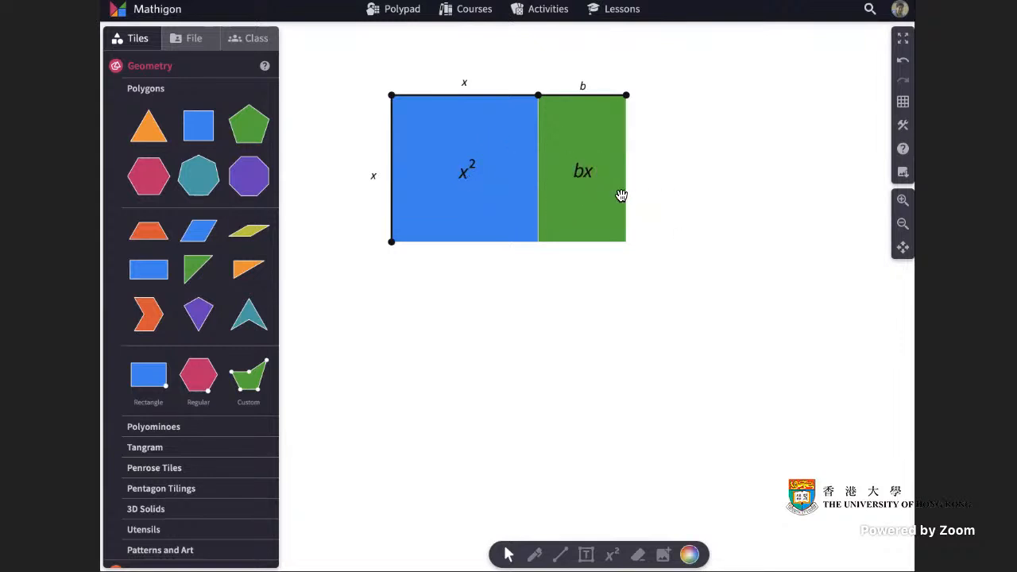
Write the equation x^2 + bx to the right of the diagram and enlarge its text.
click(612, 555)
click(687, 177)
text(x^2 + bx)
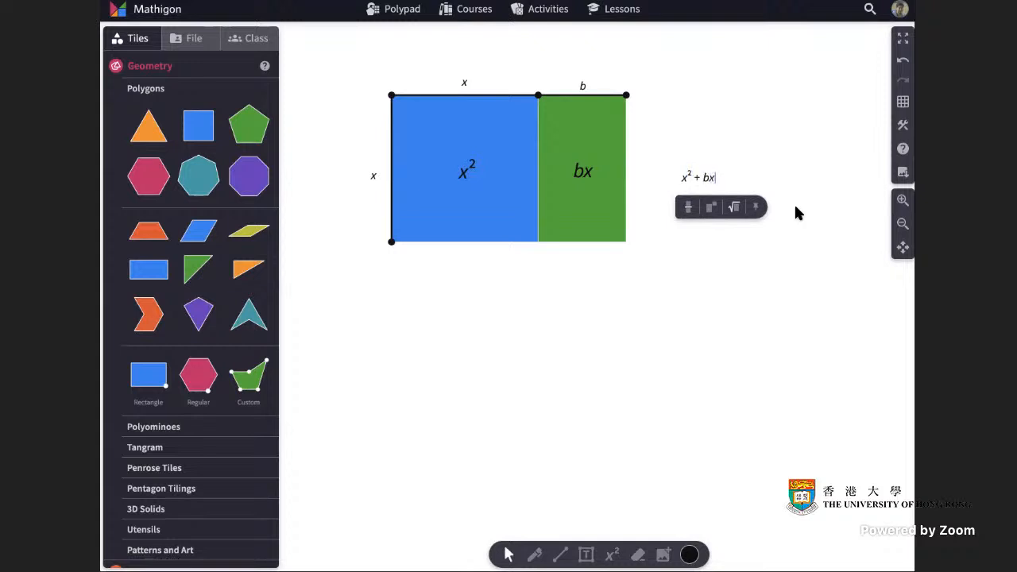
click(833, 207)
click(707, 181)
click(691, 209)
click(691, 209)
click(691, 209)
click(727, 256)
drag(715, 180, 720, 179)
click(771, 229)
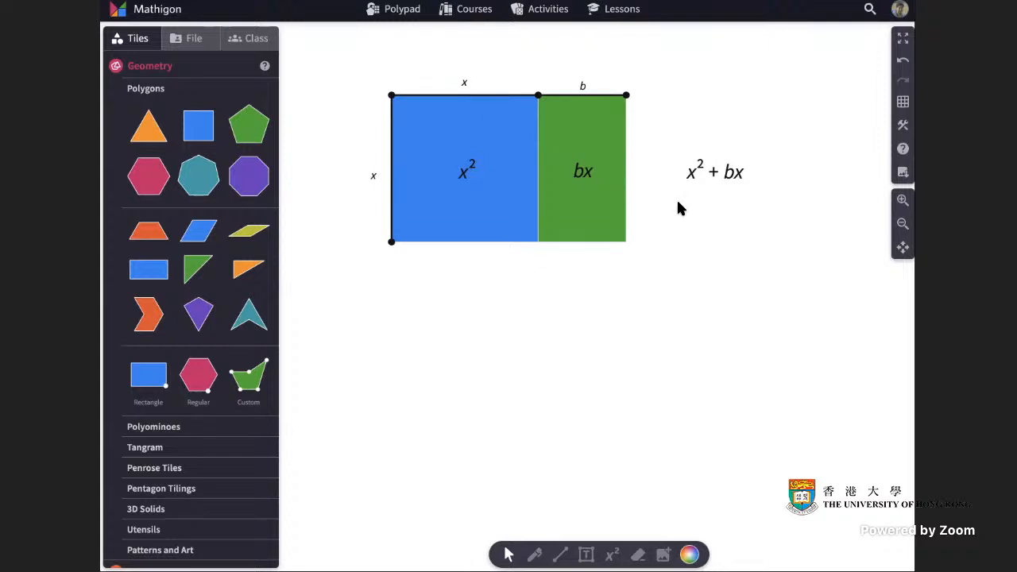
Duplicate the whole labelled diagram, without the x^2 + bx expression, and place the copy directly below the original.
drag(347, 56, 645, 268)
click(377, 261)
drag(517, 159, 501, 349)
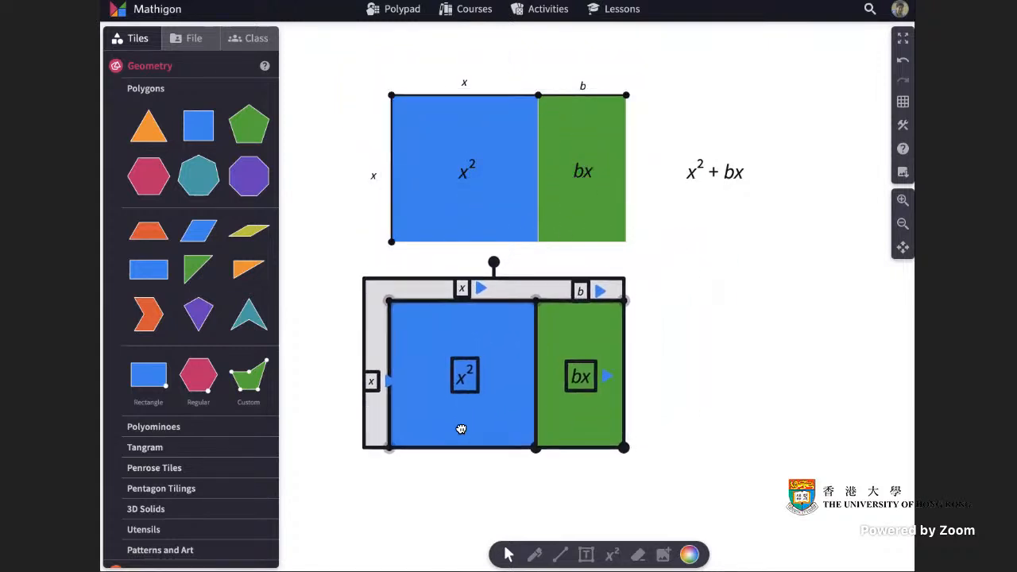
drag(461, 429, 463, 429)
click(714, 402)
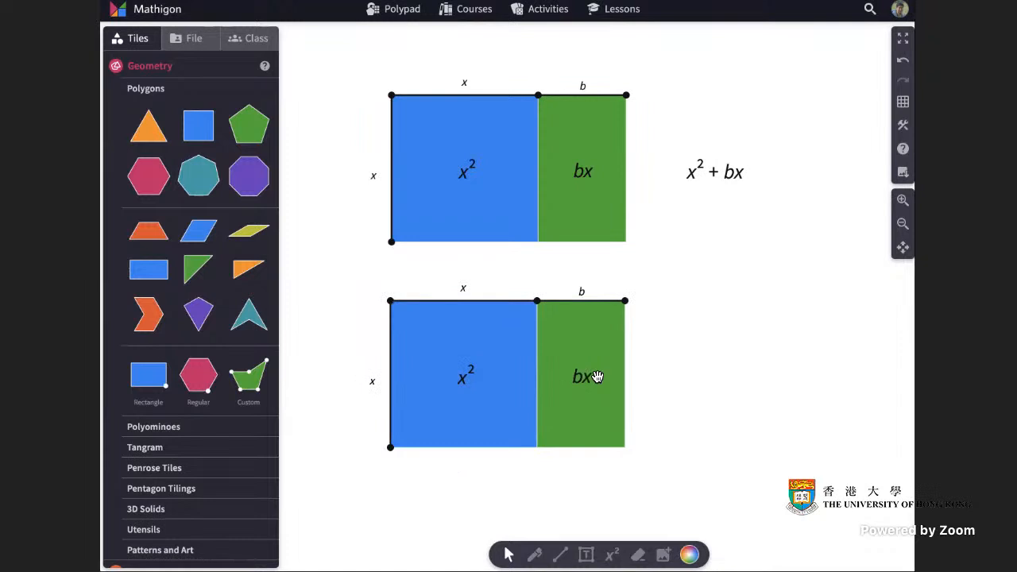
scroll(673, 368, down, 2)
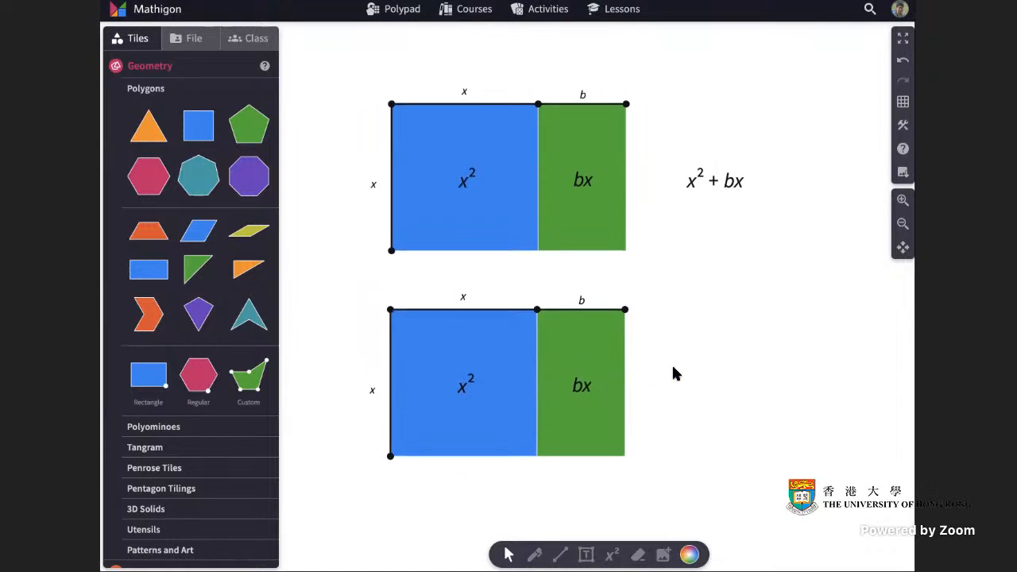
Construct the perpendicular bisector of the b segment along the top edge of the lower green rectangle.
click(597, 352)
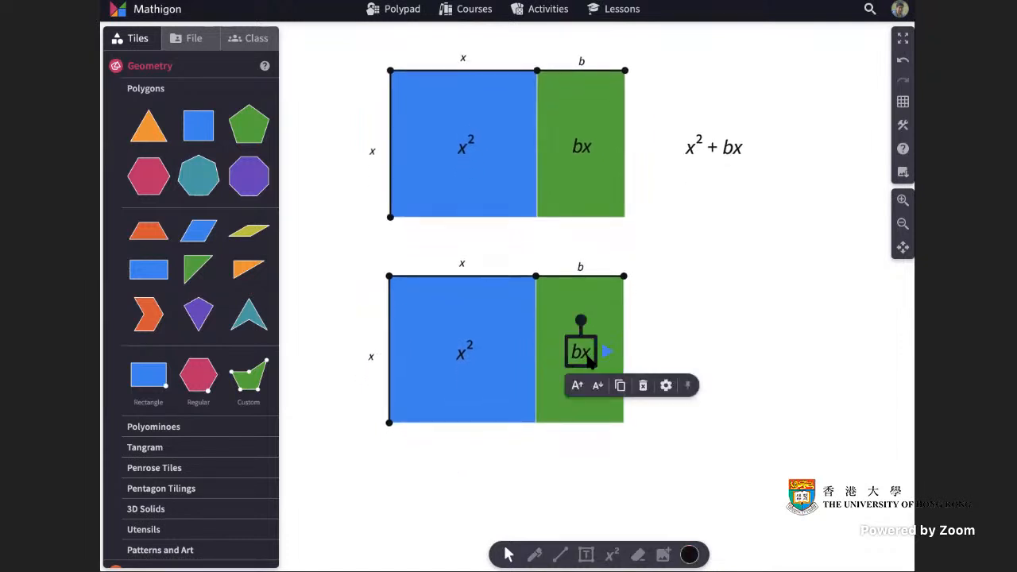
click(724, 351)
click(602, 305)
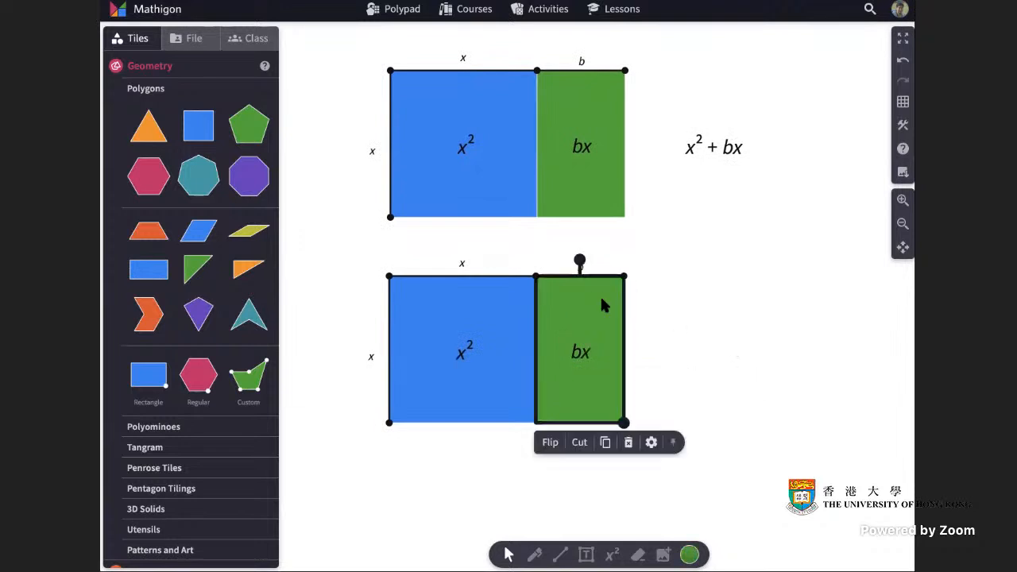
click(728, 340)
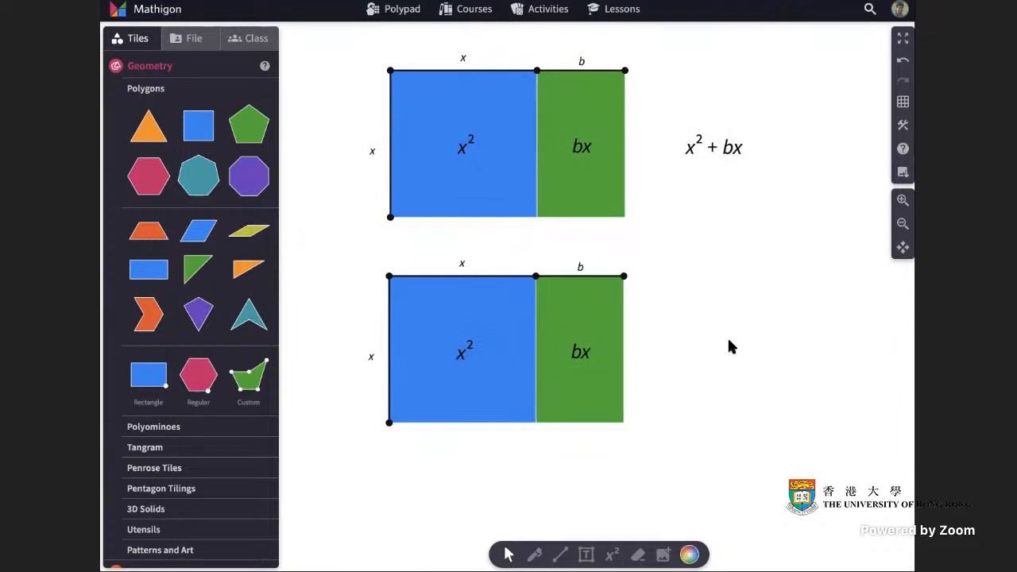
click(598, 277)
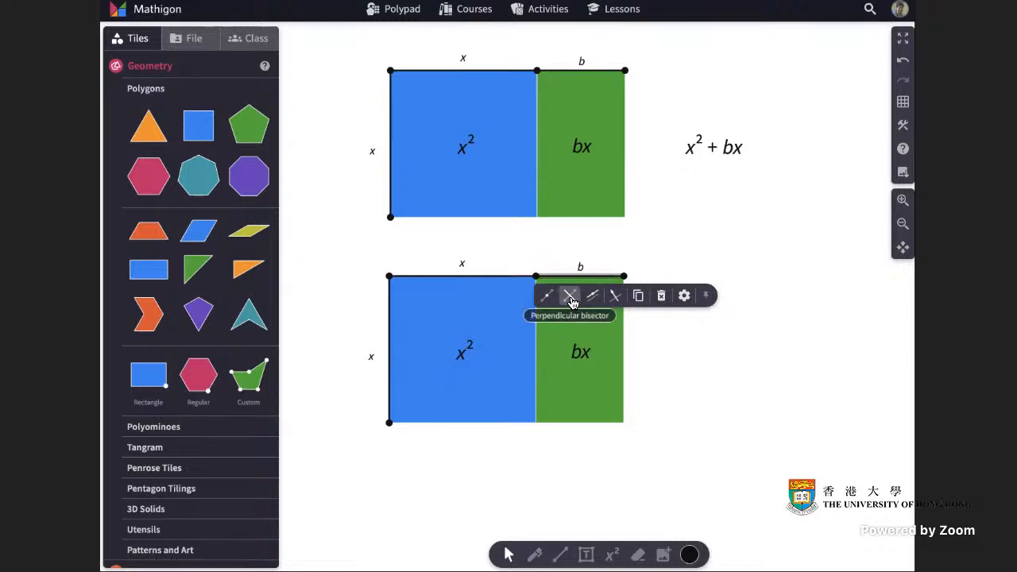
click(571, 296)
click(753, 329)
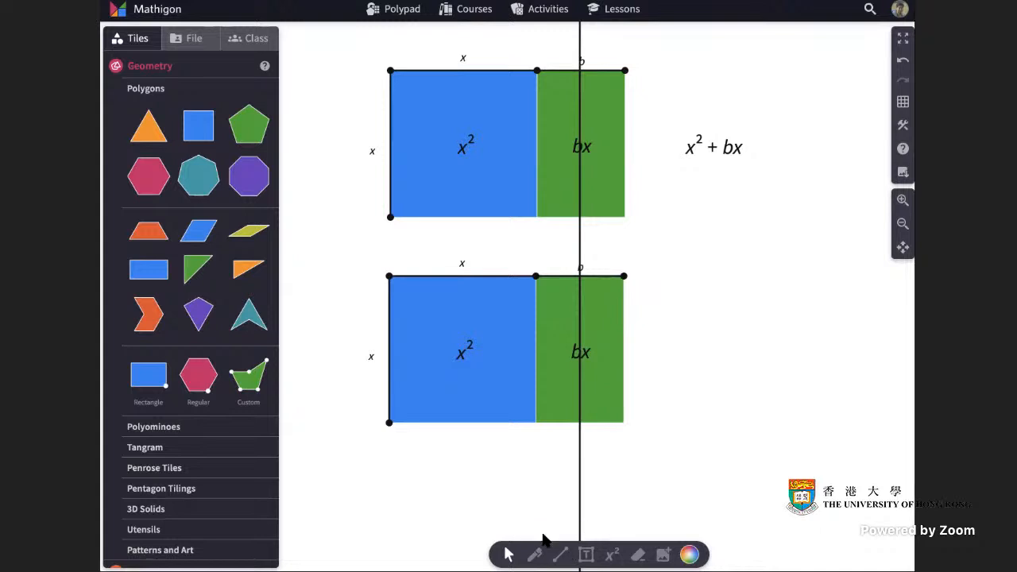
Cut the lower green rectangle along a diagonal line and pull the cut-off piece away to the right.
click(609, 379)
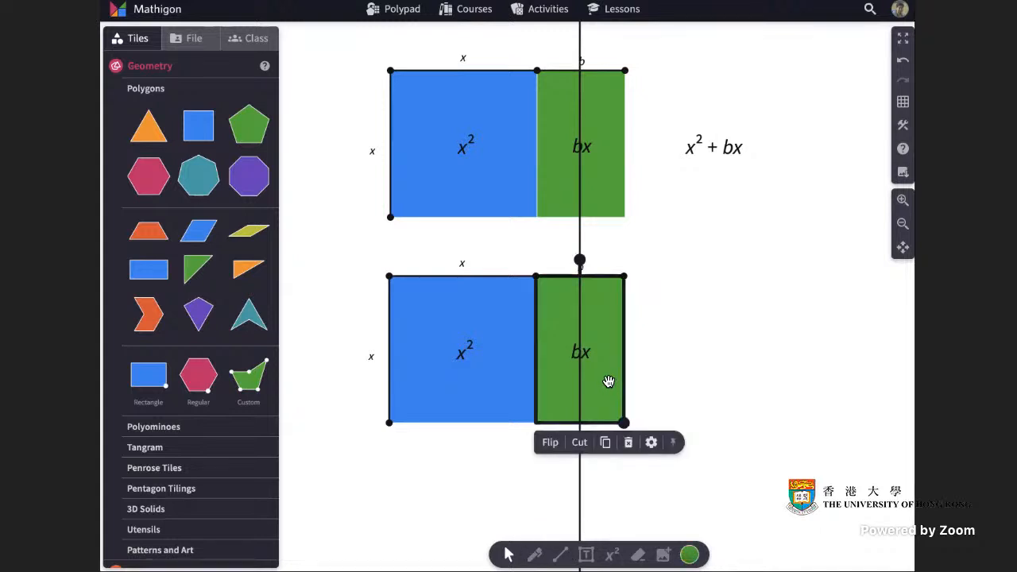
click(584, 447)
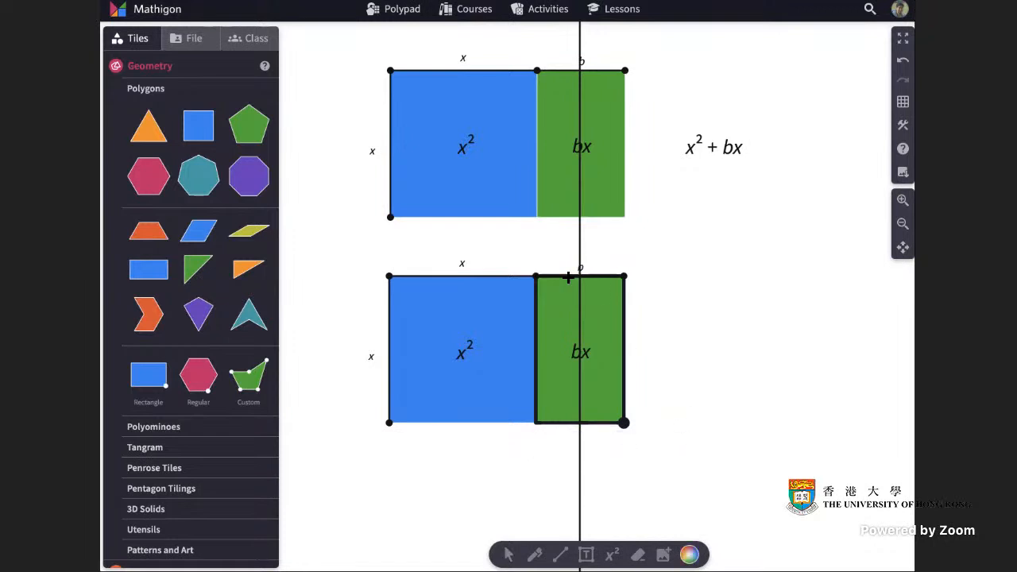
drag(544, 251, 672, 456)
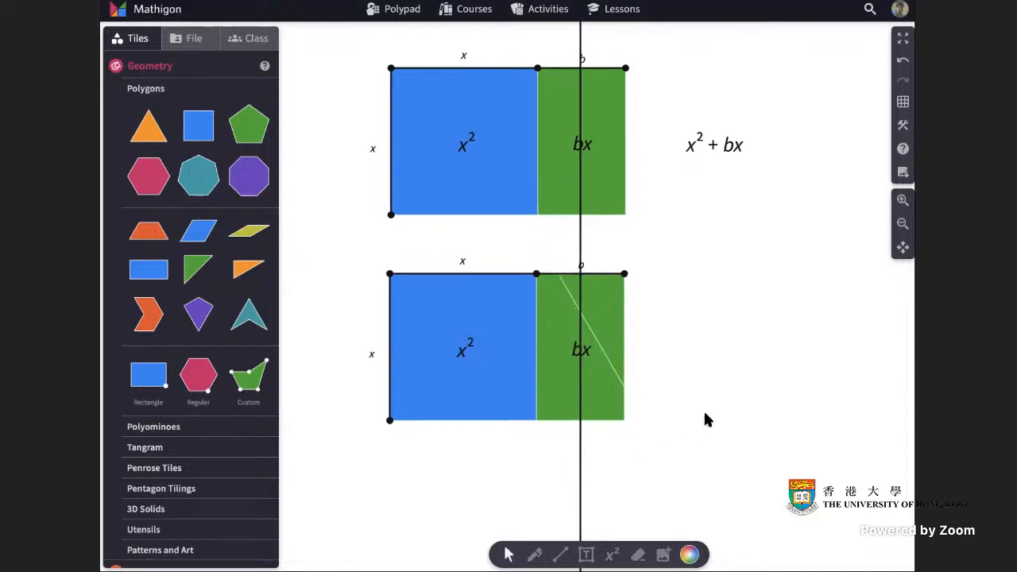
drag(607, 329, 718, 365)
drag(692, 291, 795, 408)
click(832, 363)
Undo the diagonal cut of the lower green rectangle and the move of its piece.
click(904, 61)
click(905, 64)
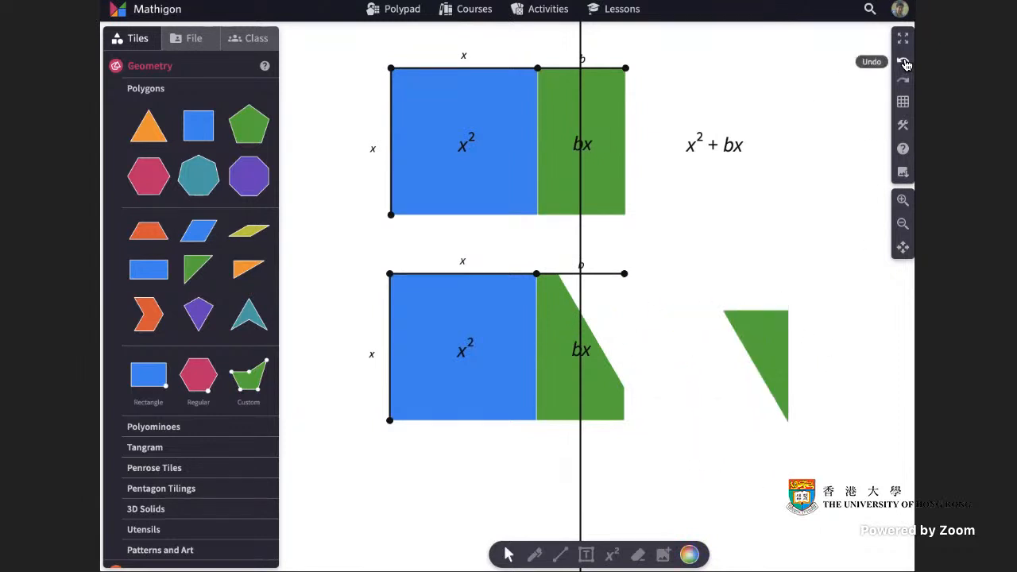
click(905, 63)
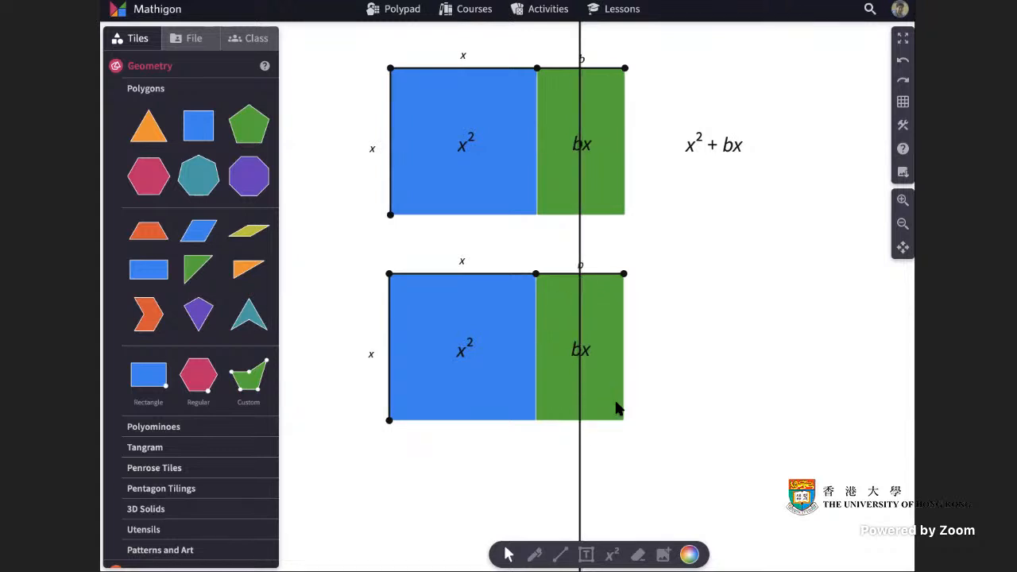
click(609, 376)
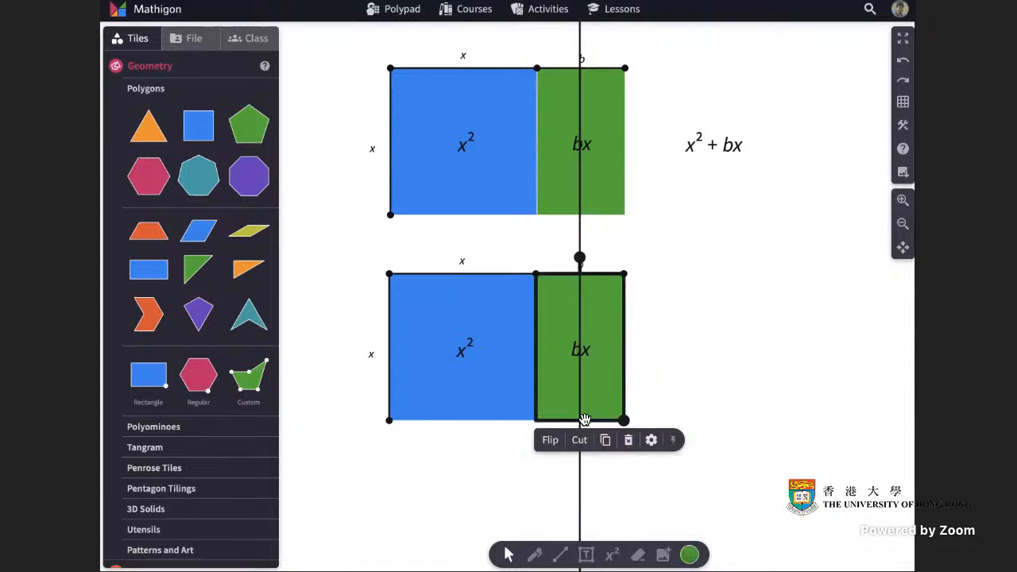
click(581, 441)
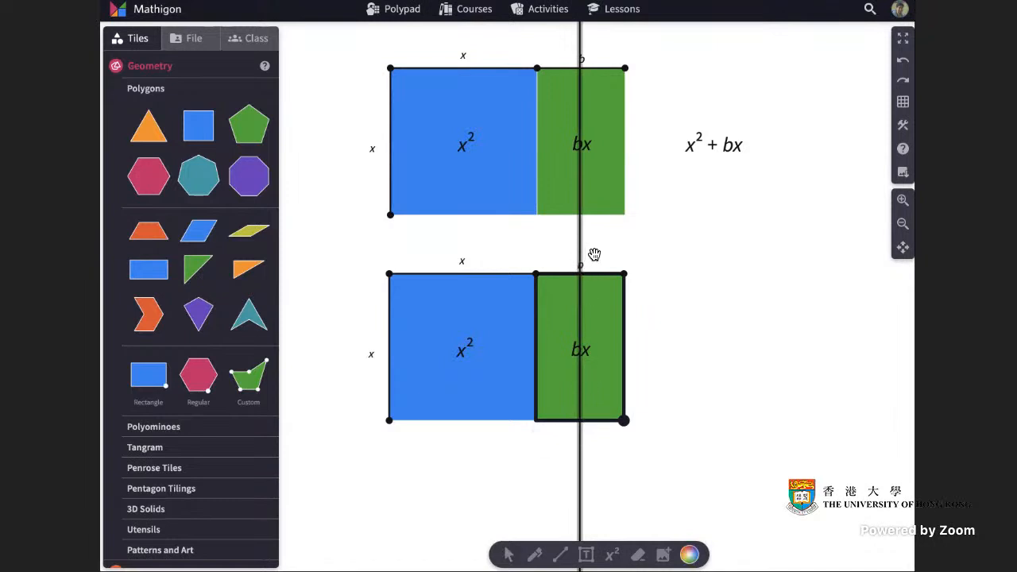
click(600, 335)
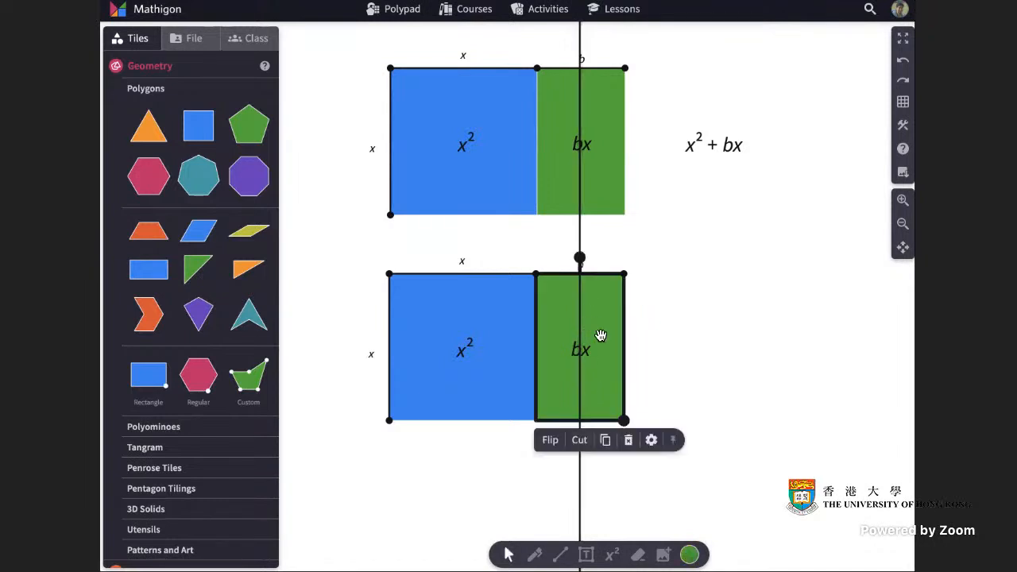
click(587, 442)
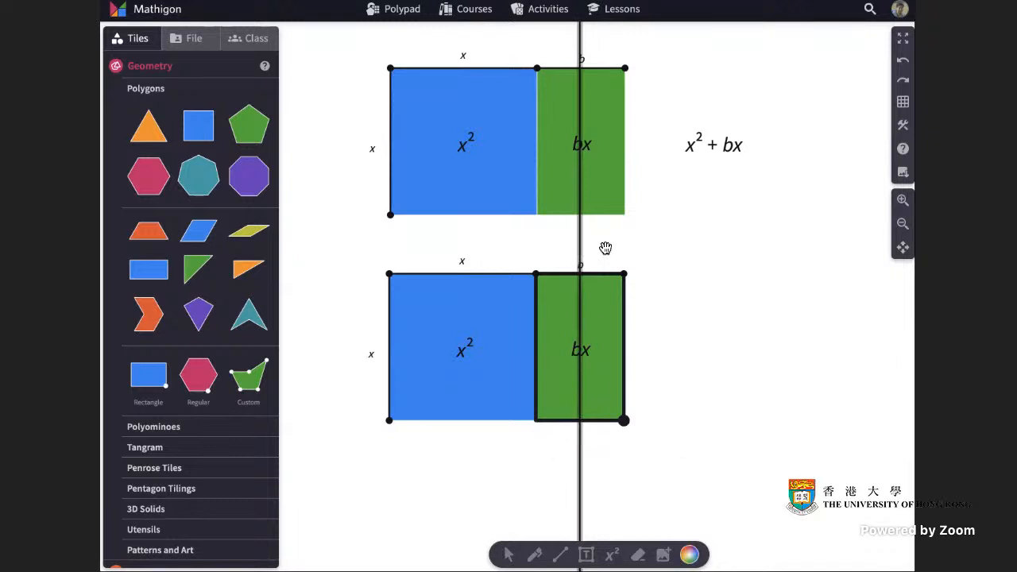
click(608, 248)
click(612, 388)
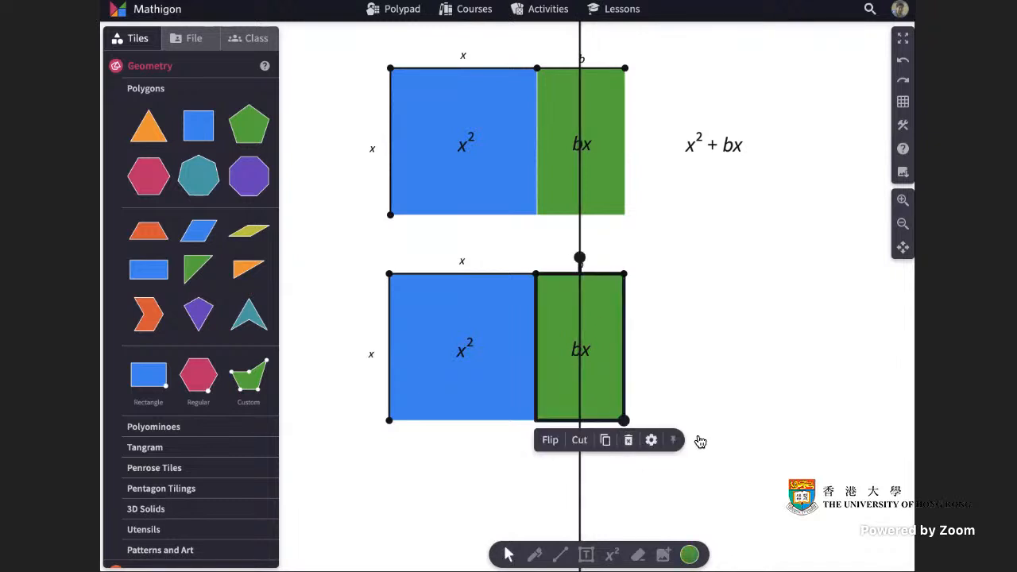
click(590, 447)
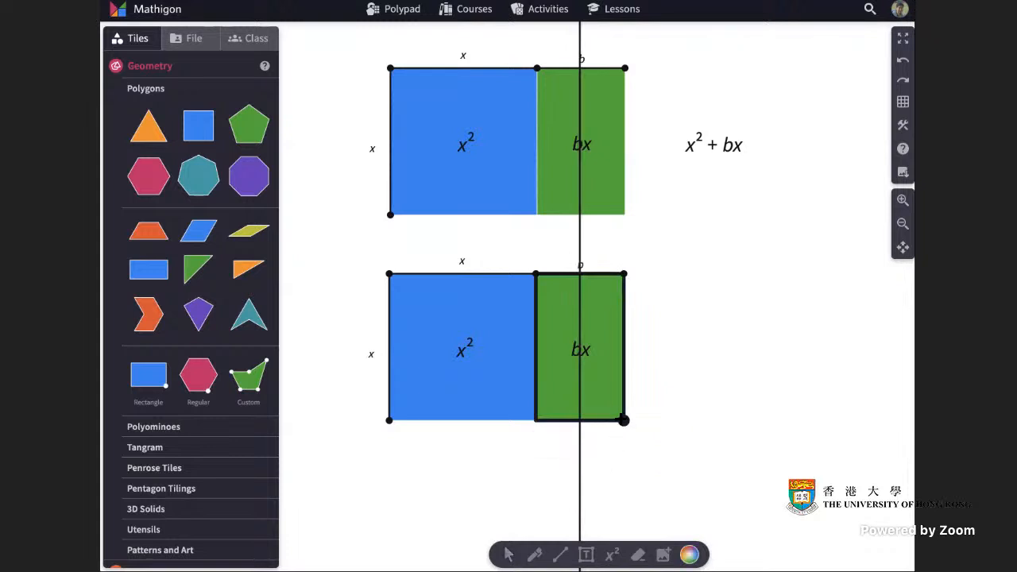
Cut the lower green rectangle along the perpendicular bisector, setting its right half apart to the right, and delete the bisector line.
click(612, 409)
click(589, 444)
click(581, 480)
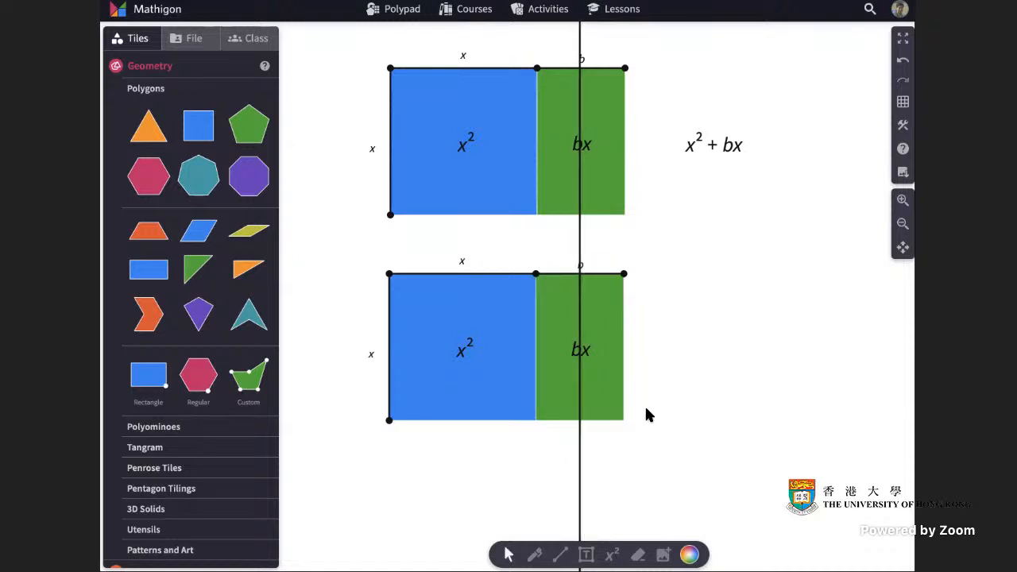
click(612, 405)
drag(613, 408, 670, 408)
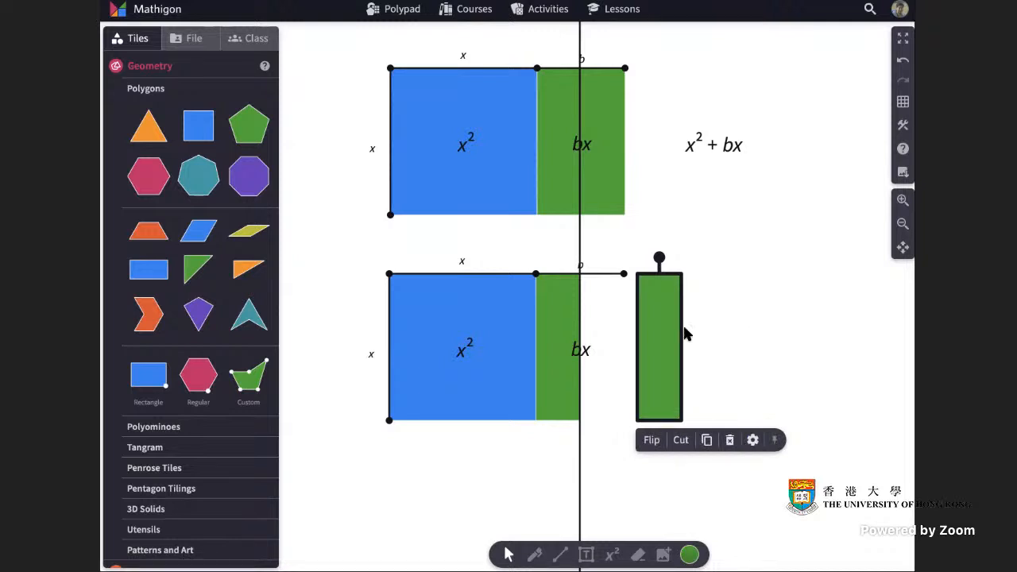
click(583, 240)
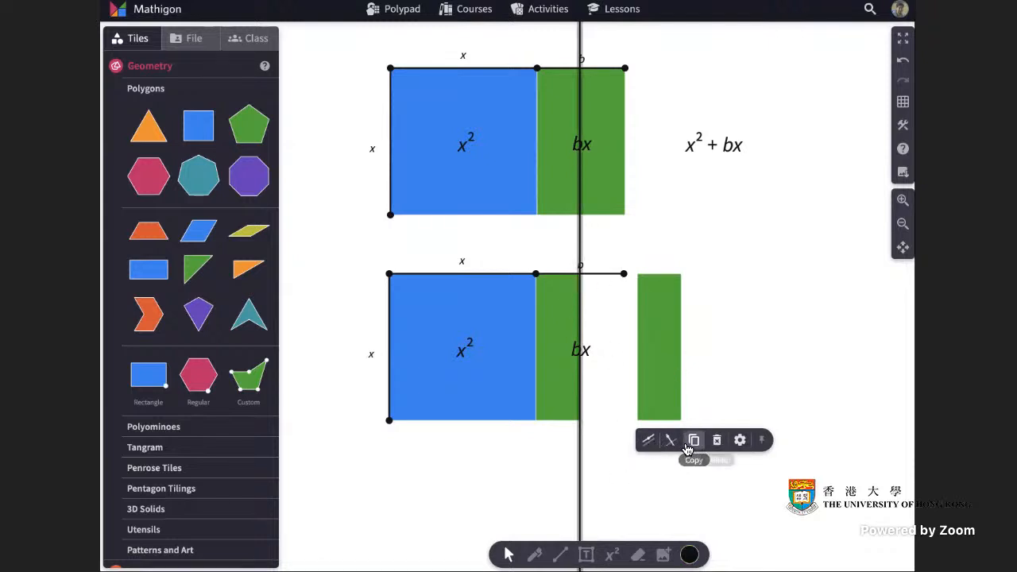
click(717, 440)
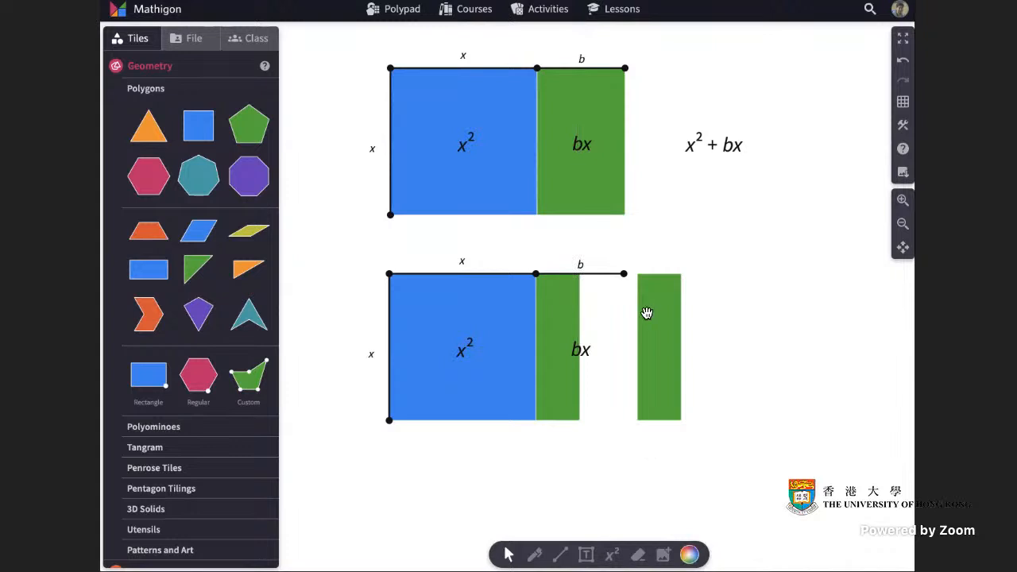
Change the lower diagram's b label to the fraction b/2 and centre it above the remaining green strip.
click(584, 264)
text(b)
key(BackSpace)
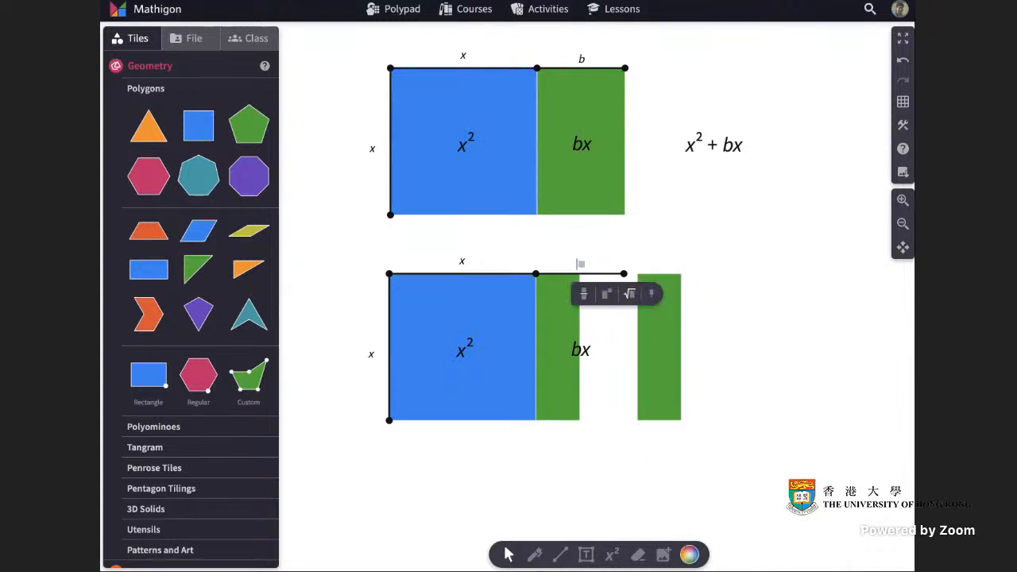
text(b/2)
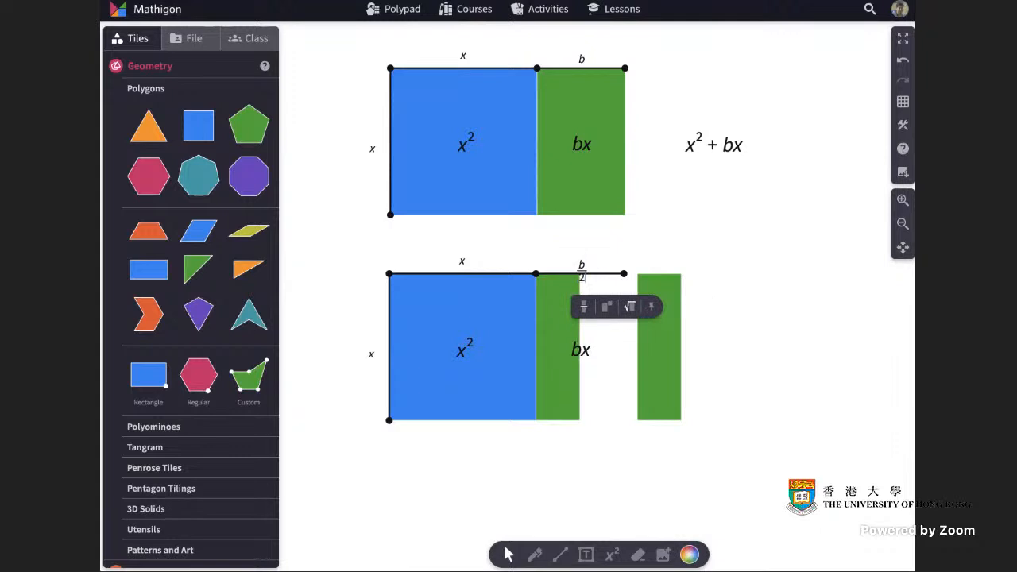
click(656, 223)
drag(585, 271, 561, 259)
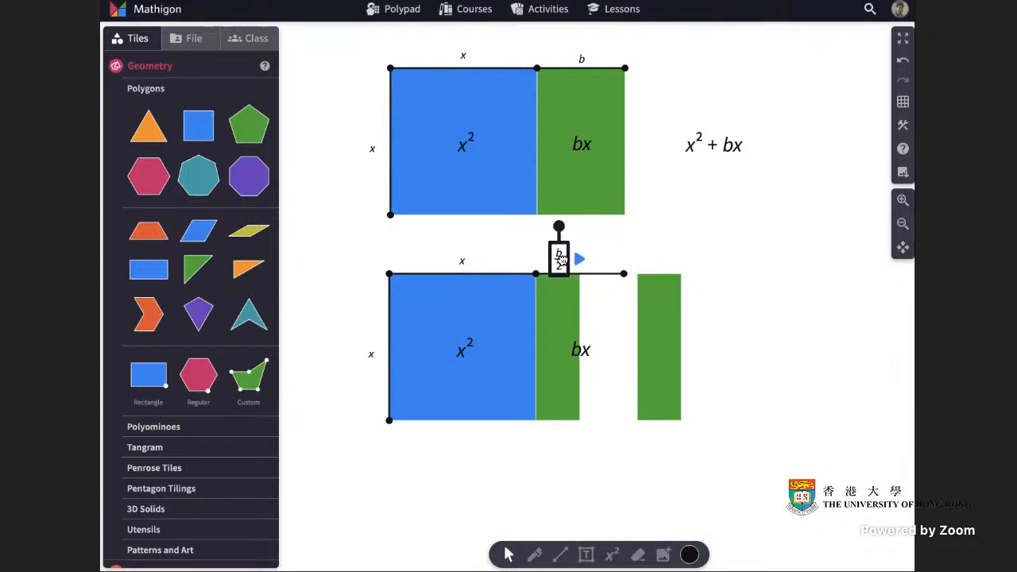
Move the lower bx label onto the remaining green strip and change it to (b/2)x.
drag(580, 353, 558, 347)
click(561, 346)
text(/2)
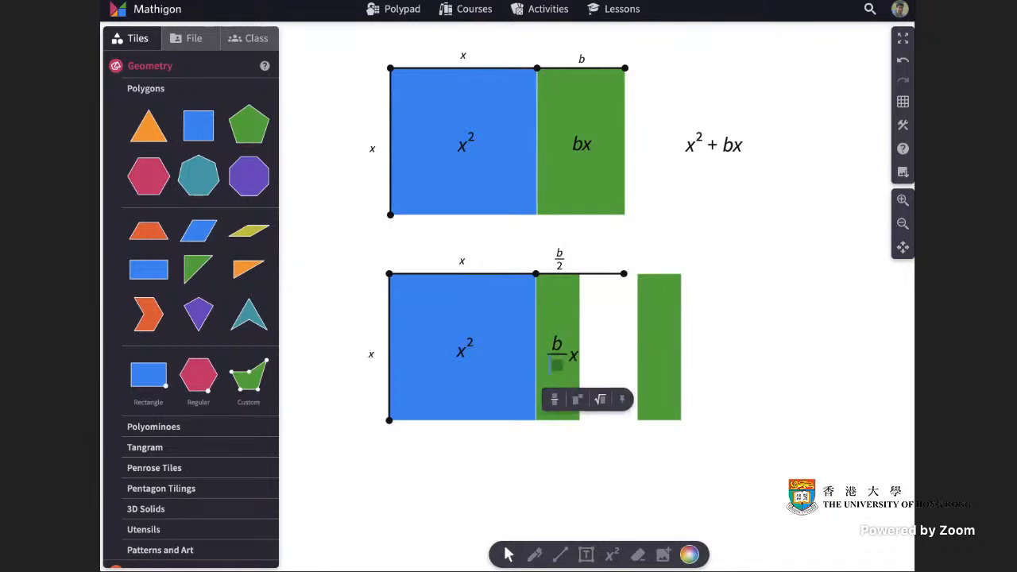
click(596, 353)
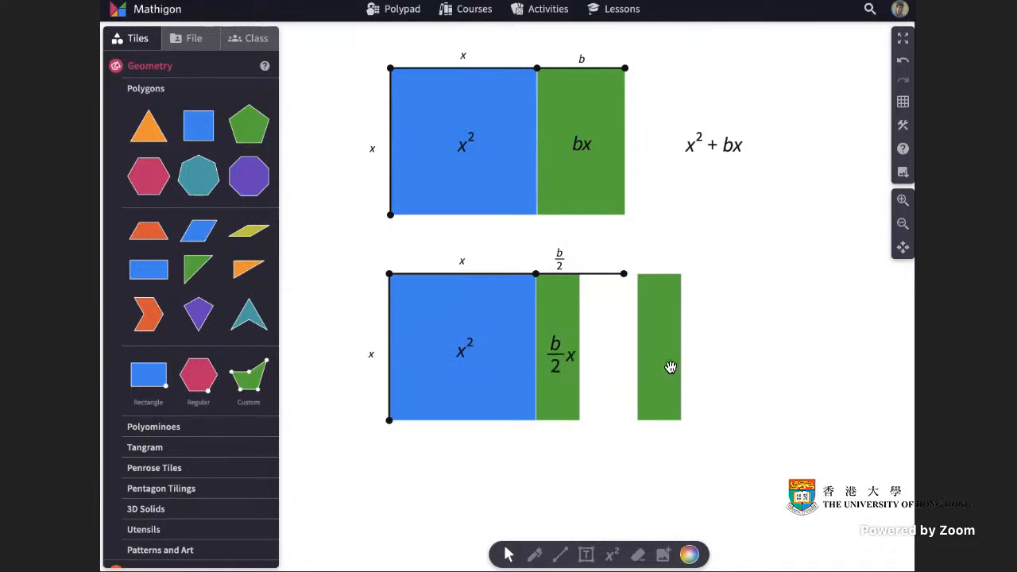
Rotate the detached green strip to horizontal and attach it along the bottom edge of the lower blue square.
click(672, 367)
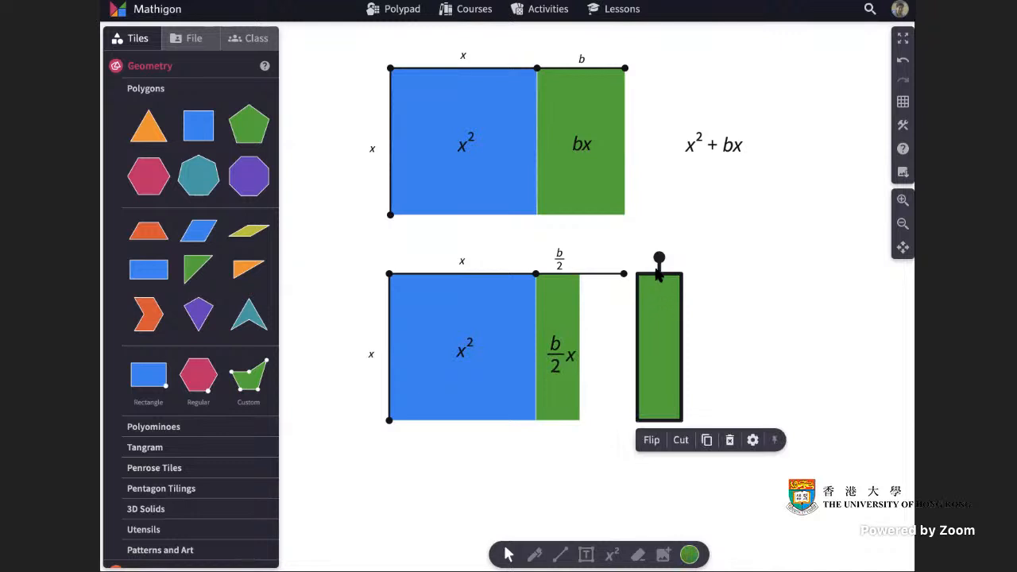
drag(659, 258, 509, 443)
click(653, 455)
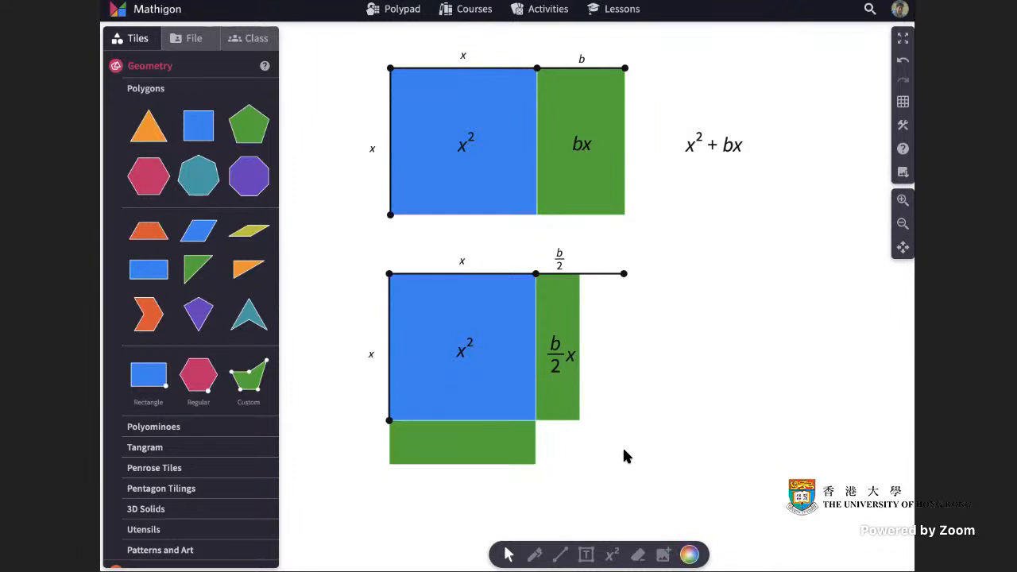
Duplicate the (b/2)x label and place the copy at the centre of the horizontal green strip.
click(585, 380)
click(597, 400)
click(723, 386)
drag(580, 372, 472, 445)
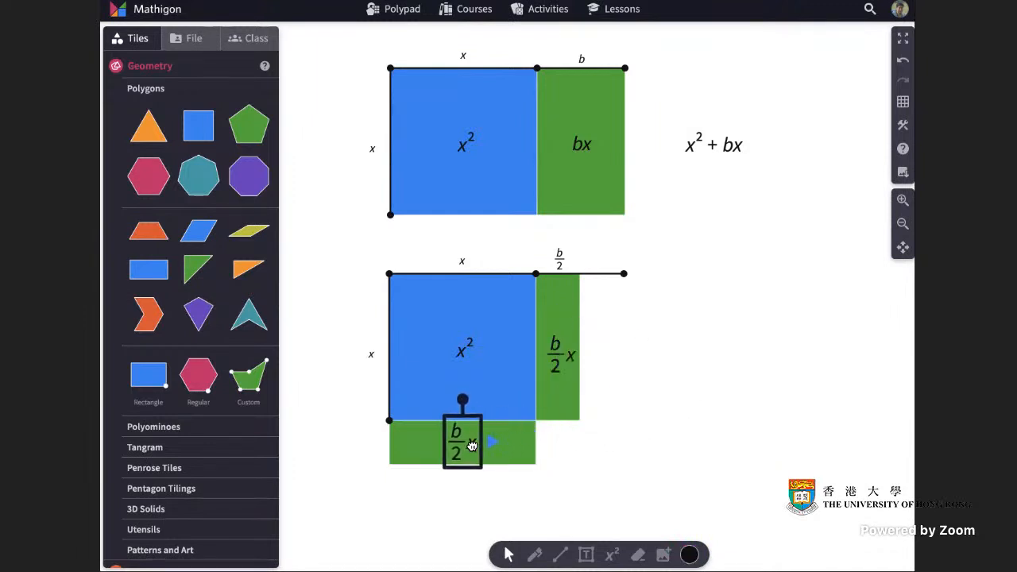
click(618, 312)
Duplicate the b/2 label and place the copy to the left of the horizontal green strip.
click(560, 258)
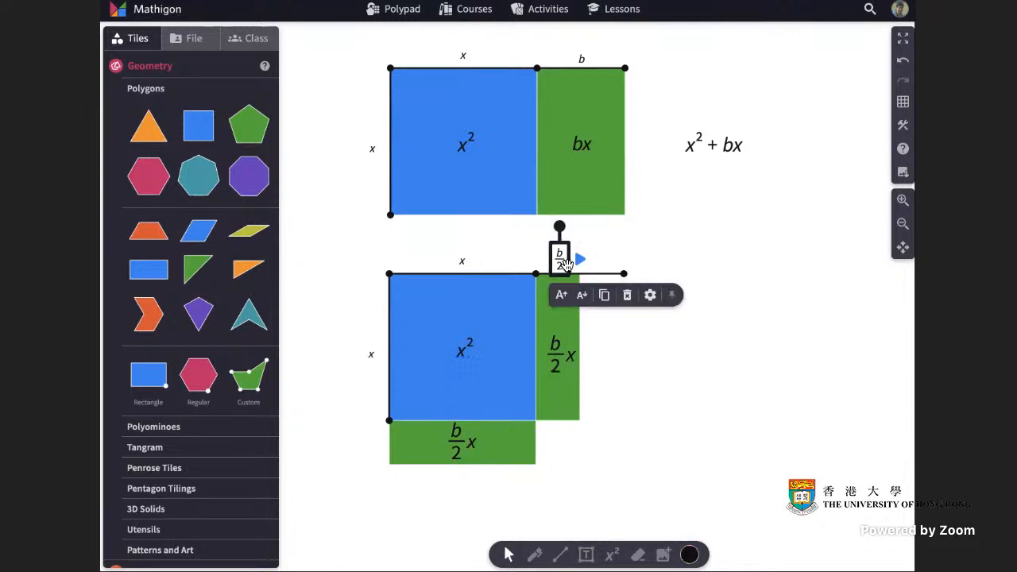
click(607, 297)
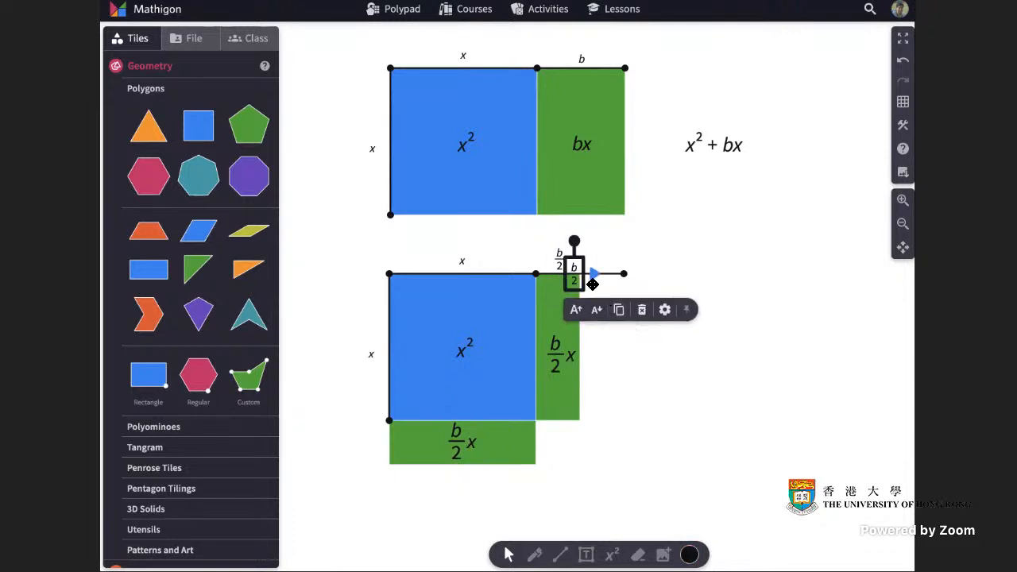
drag(577, 269, 445, 442)
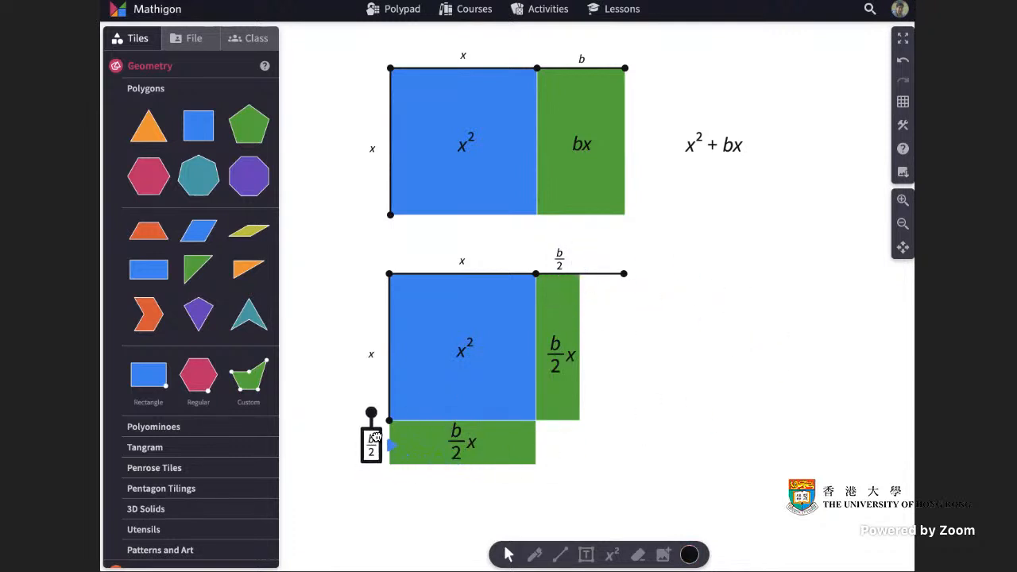
click(759, 433)
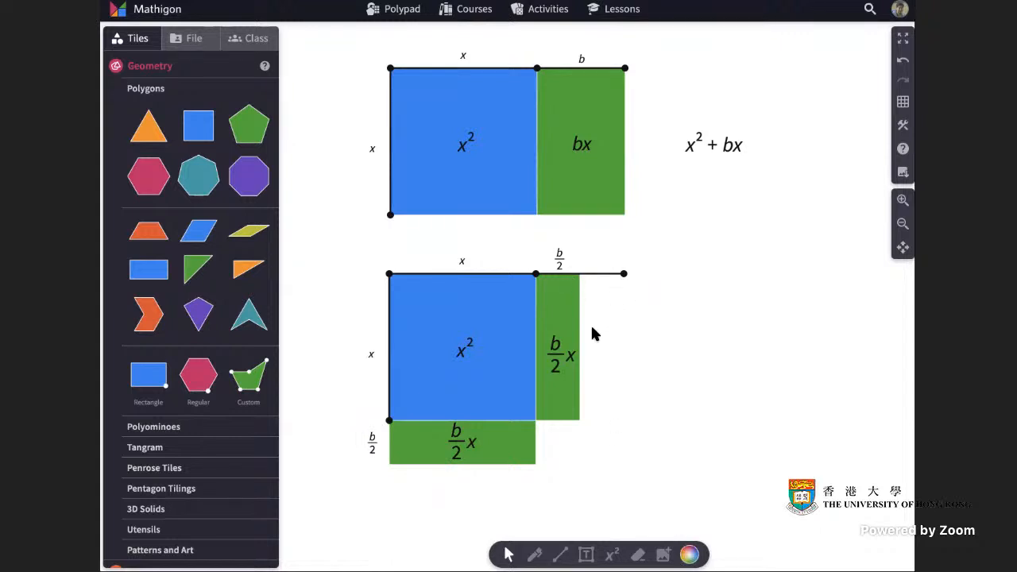
Outline the completed large square with a black rectangle enclosing the lower blue square, both green strips and the empty corner.
click(563, 552)
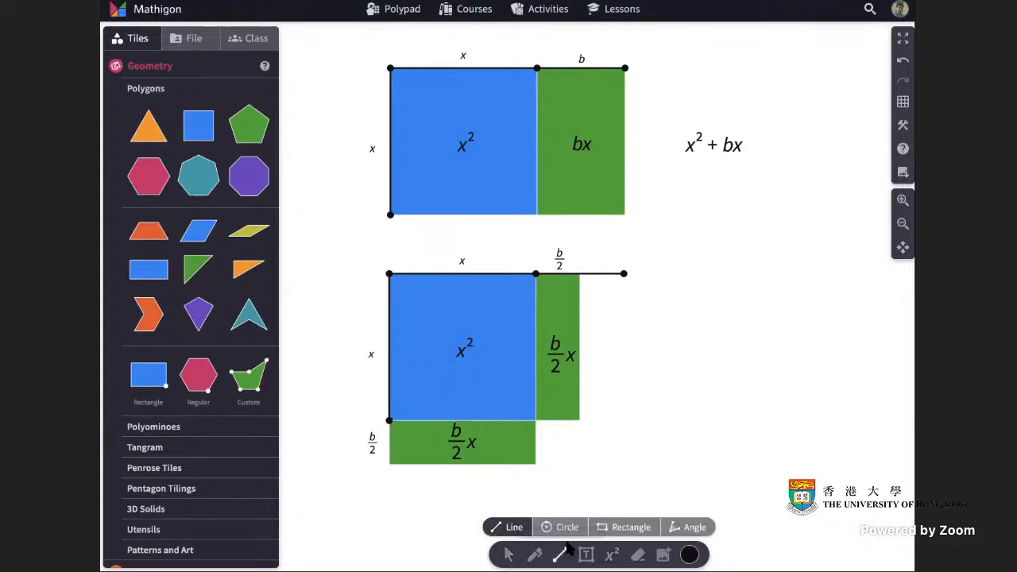
click(634, 529)
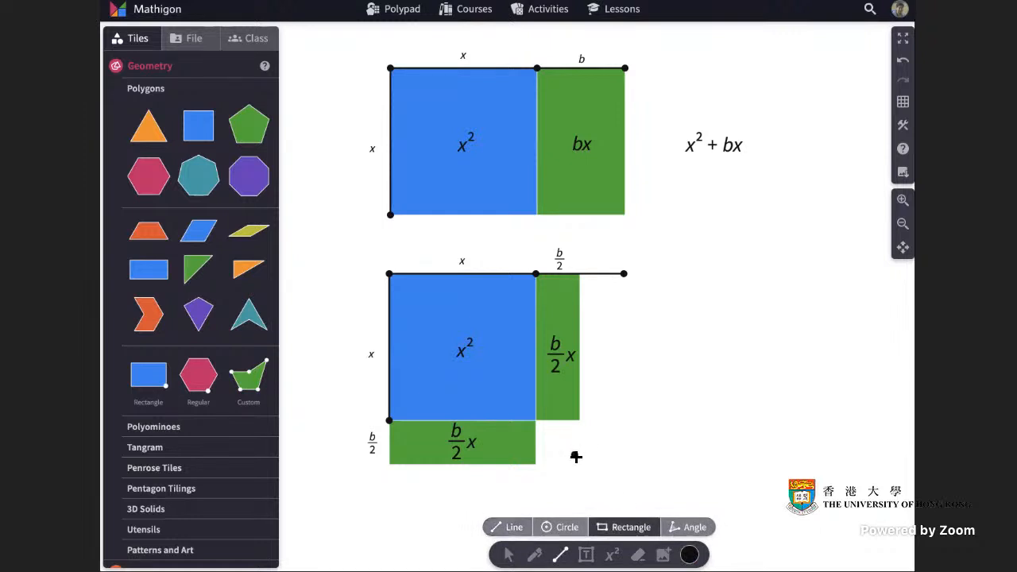
drag(576, 454, 386, 273)
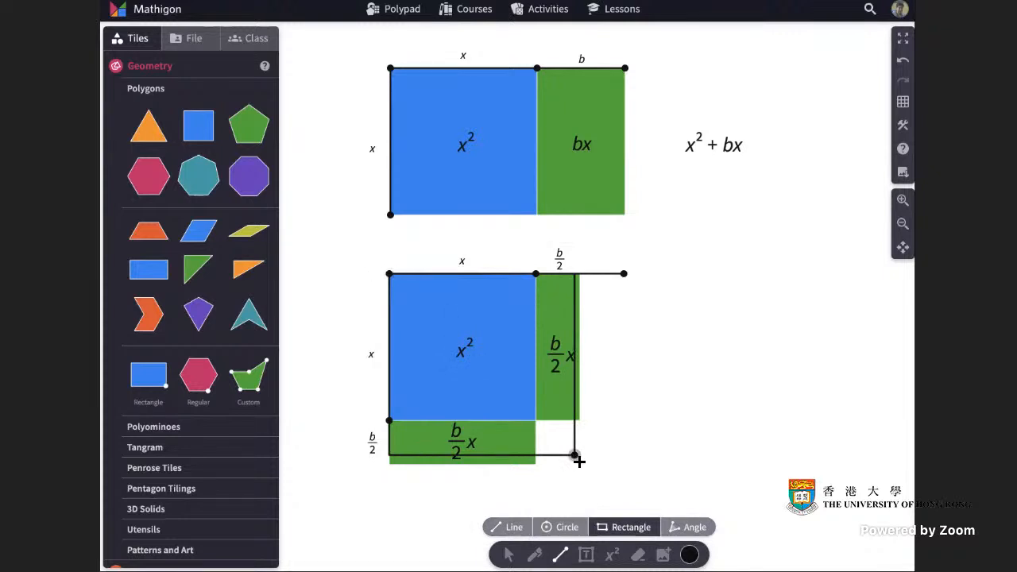
drag(574, 457, 553, 475)
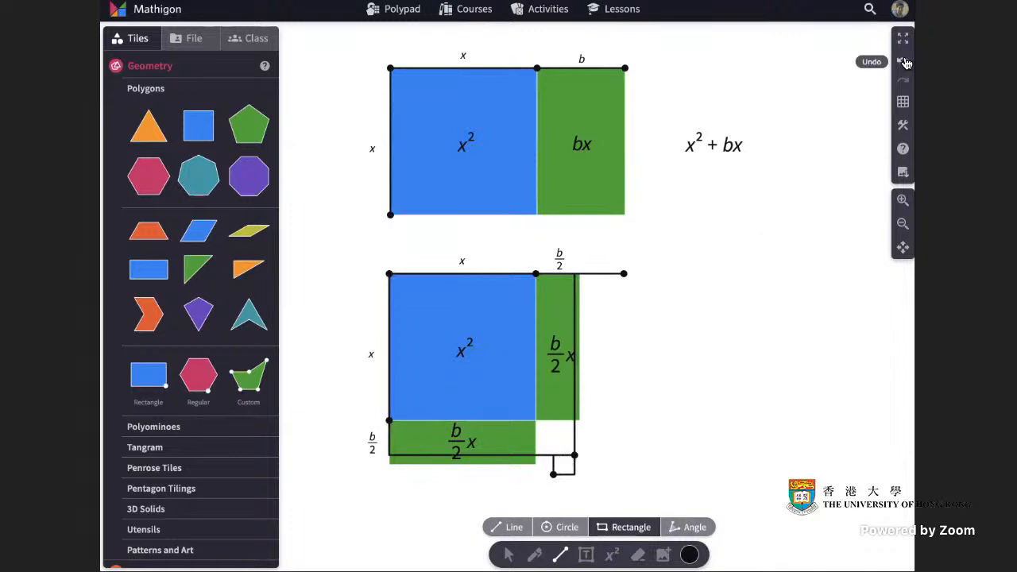
click(903, 60)
click(508, 555)
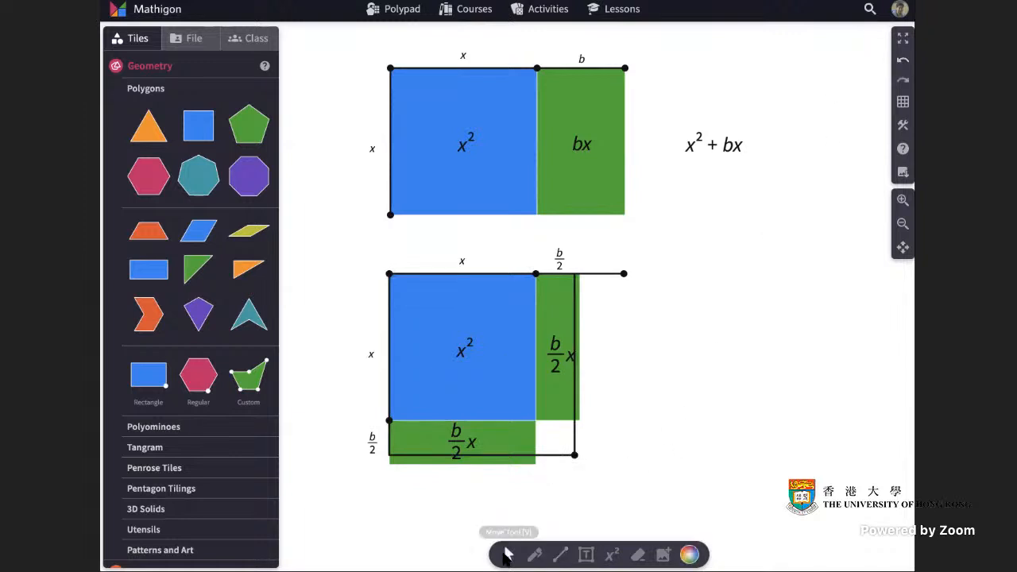
drag(578, 455, 581, 464)
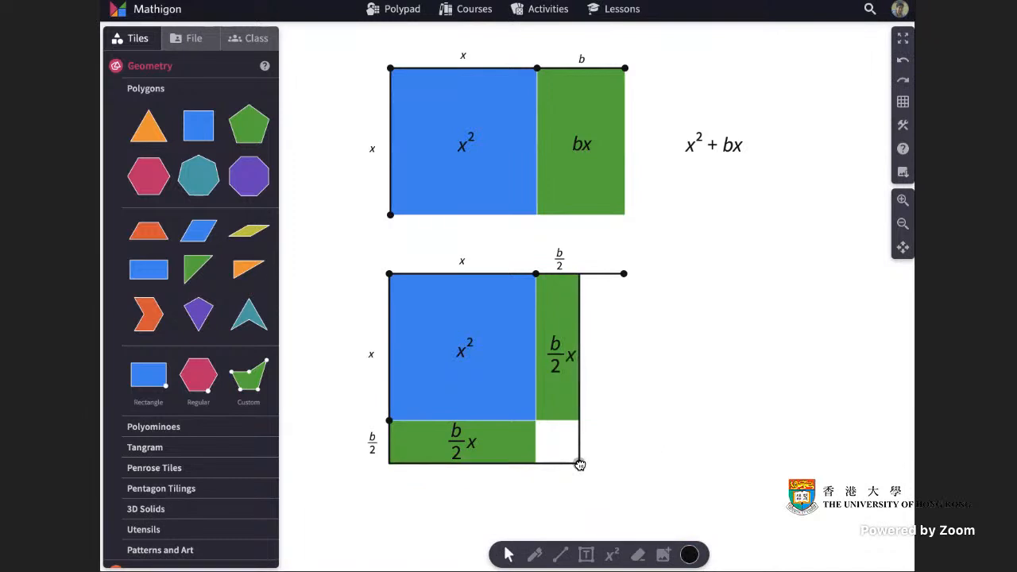
click(580, 465)
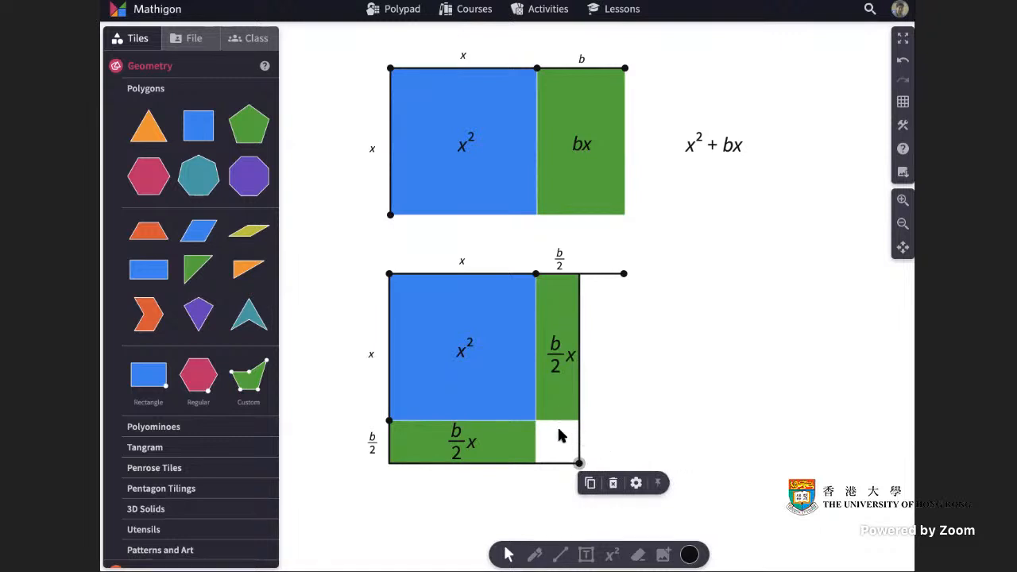
click(667, 428)
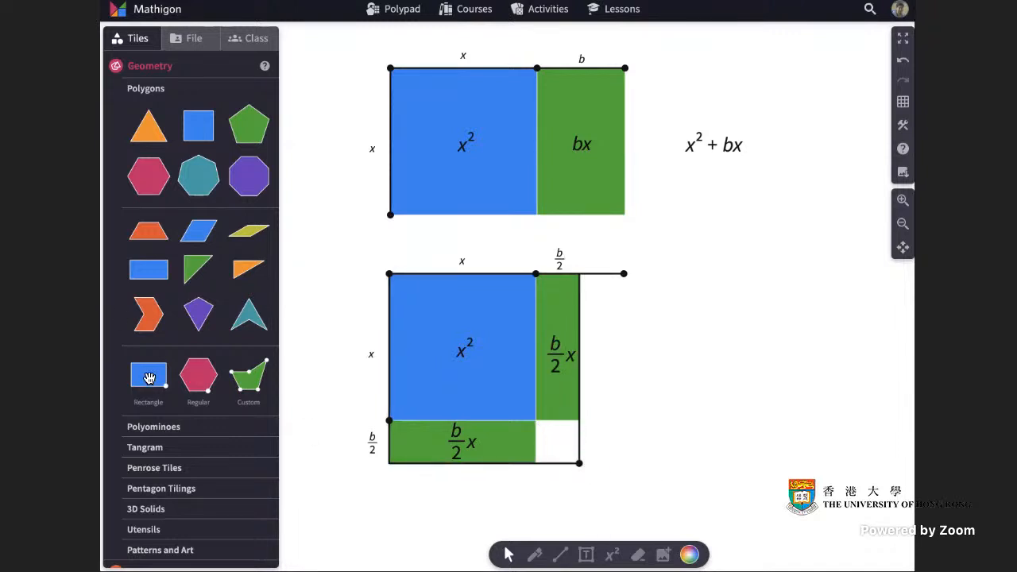
Add a rectangle tile beside the lower figure, colour it orange and resize it to a square matching the empty corner.
drag(153, 375, 698, 348)
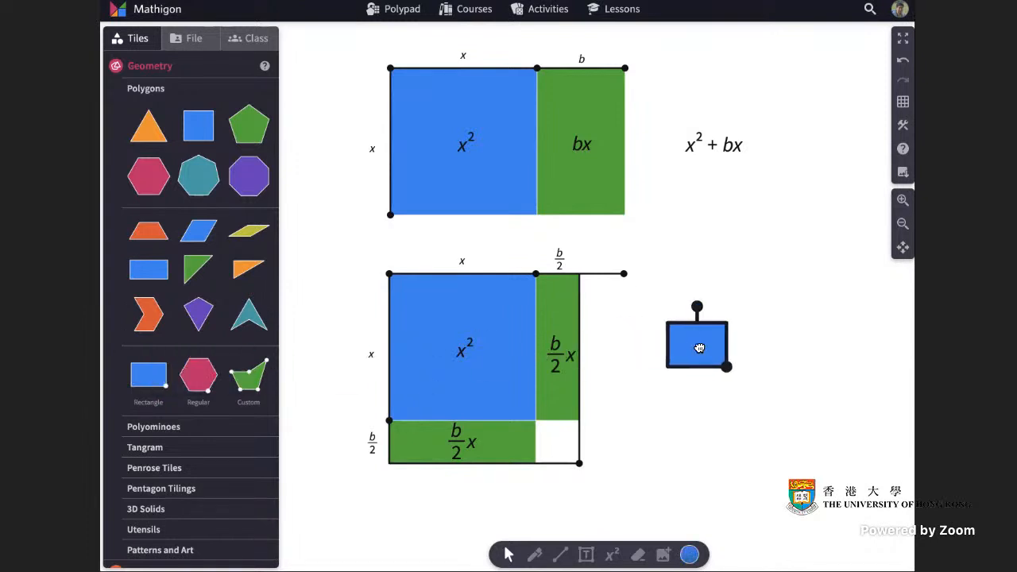
click(693, 559)
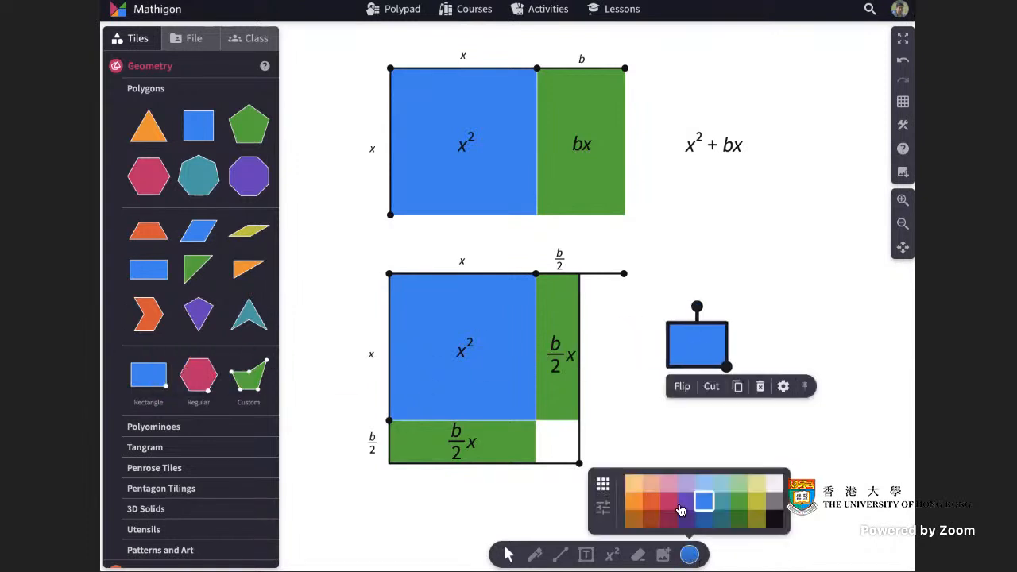
click(634, 509)
drag(727, 367, 713, 404)
click(646, 454)
click(786, 401)
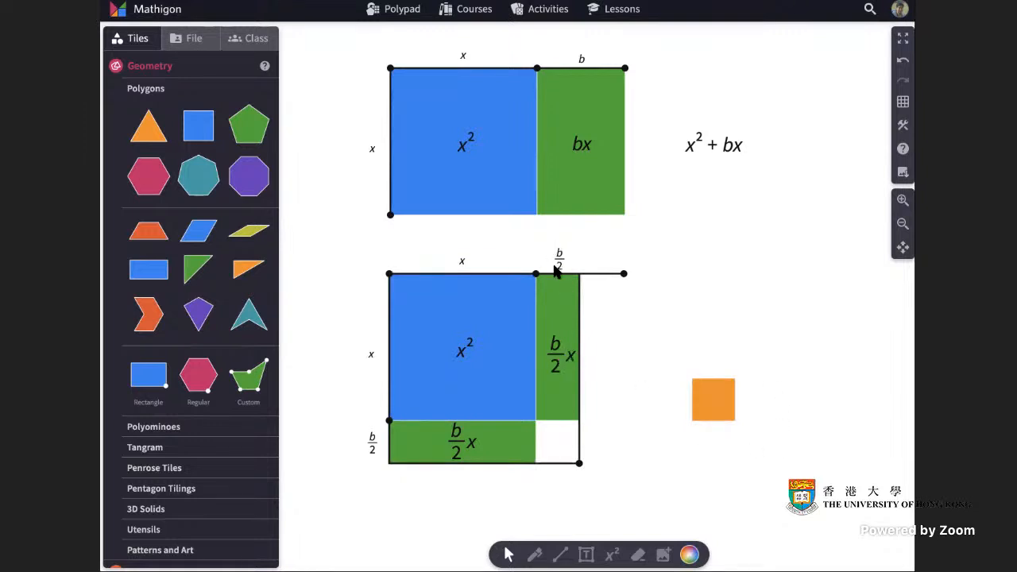
click(718, 398)
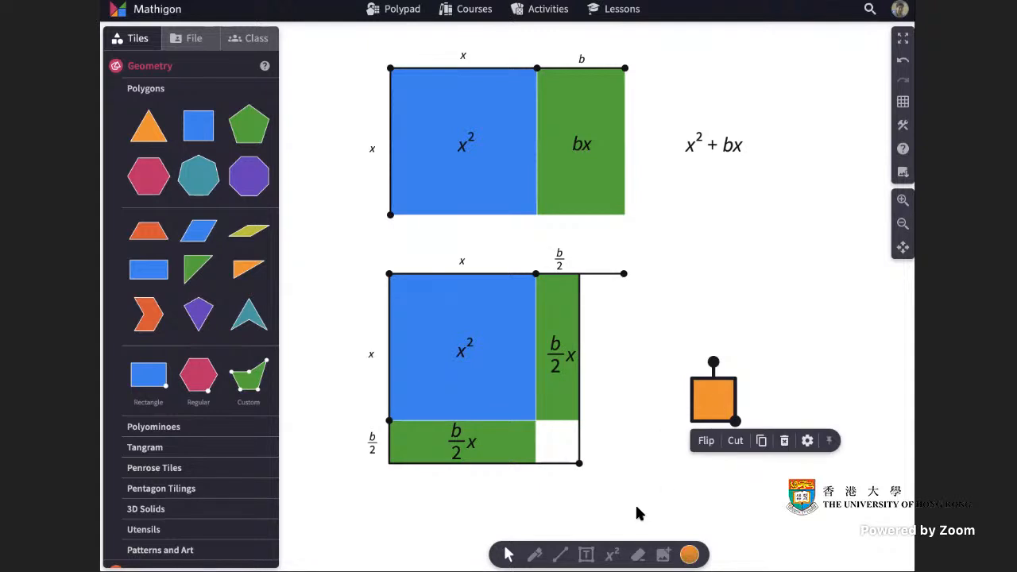
click(610, 555)
click(668, 367)
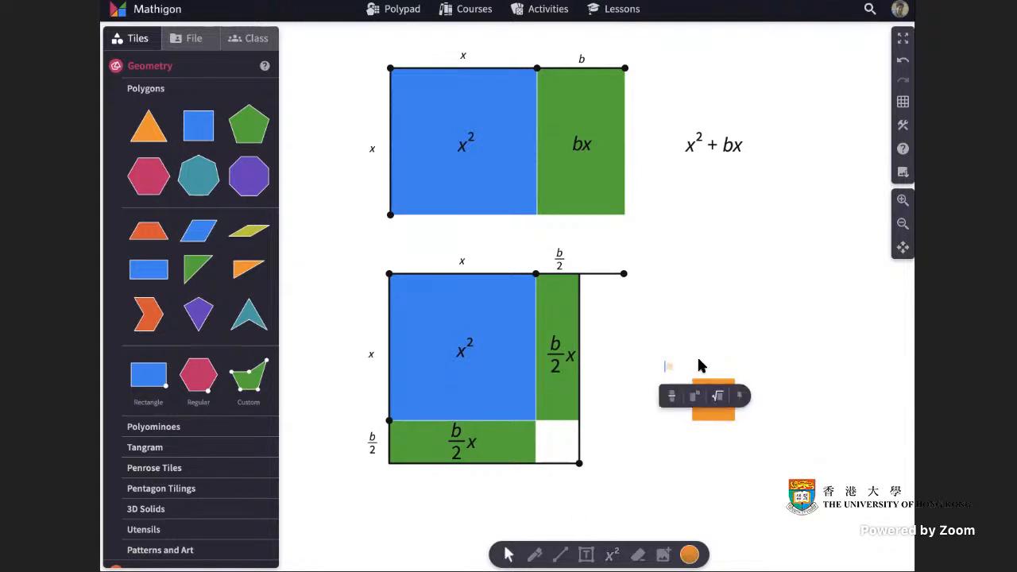
text(()
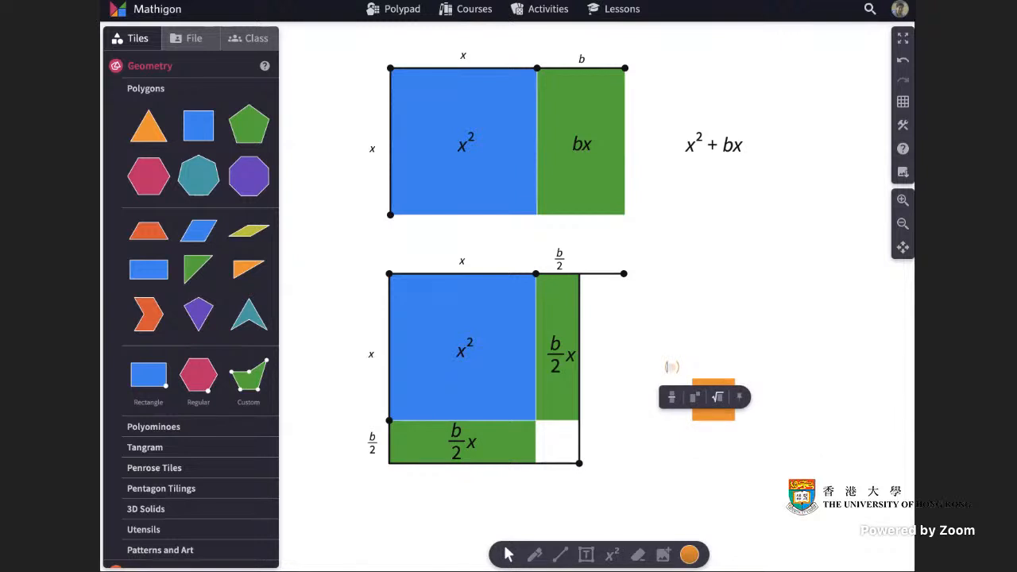
click(720, 362)
click(671, 368)
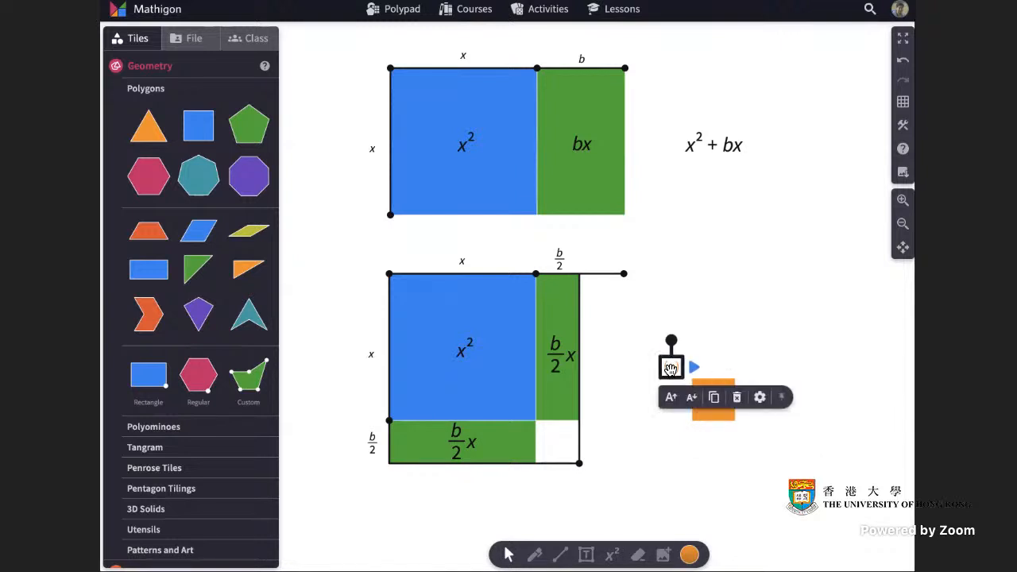
key(Delete)
Write the equation (b/2)^2 in black and place it at the centre of the orange square.
click(612, 558)
click(689, 555)
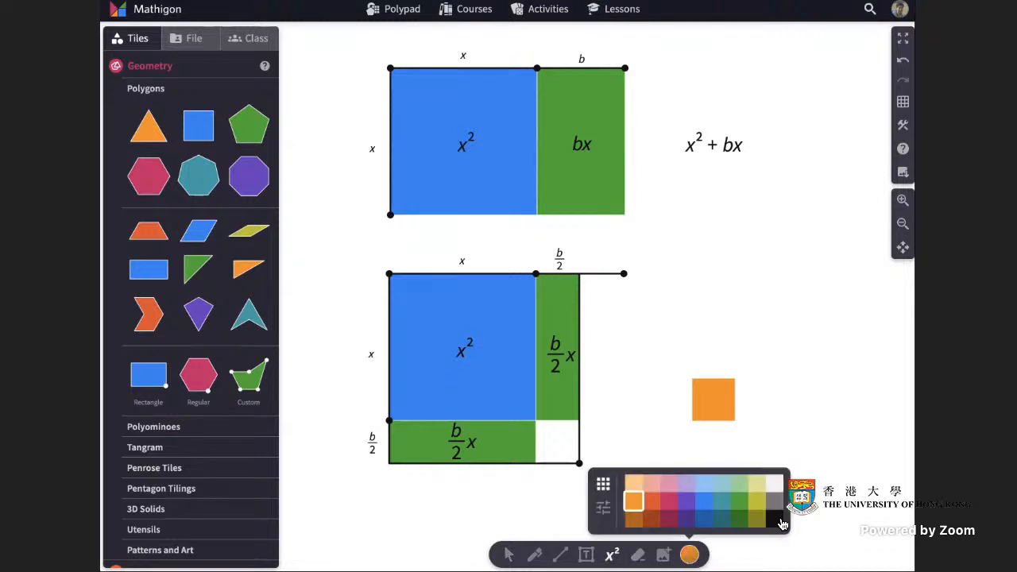
click(779, 520)
click(680, 351)
text((b)
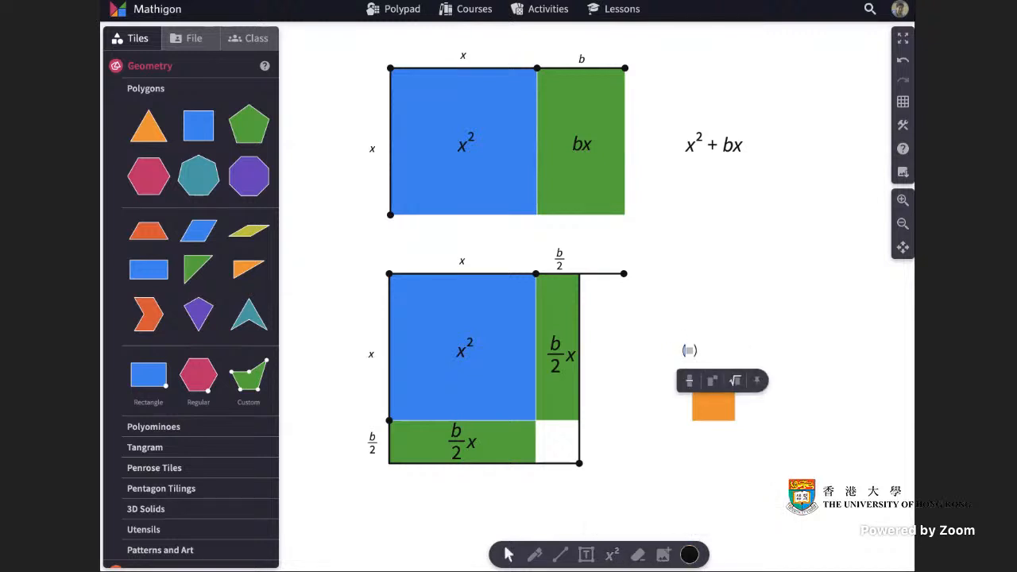
text(/2))
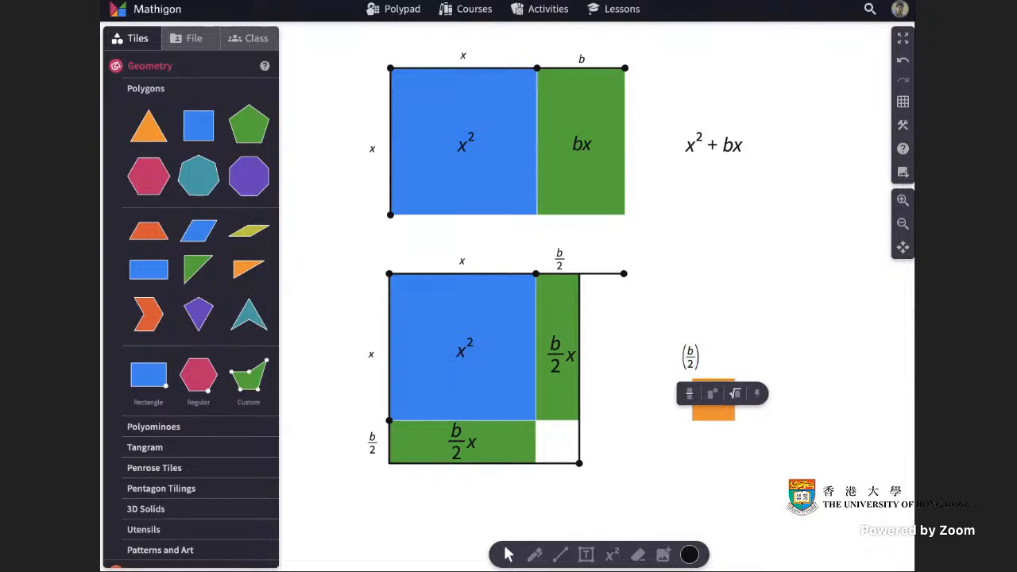
text(^2)
click(783, 350)
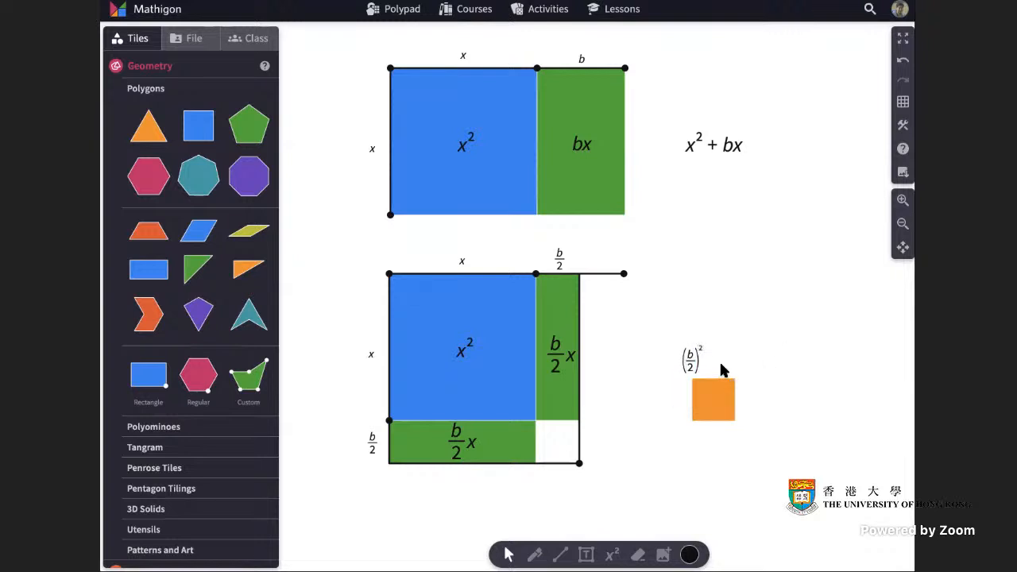
drag(692, 360, 713, 400)
click(779, 386)
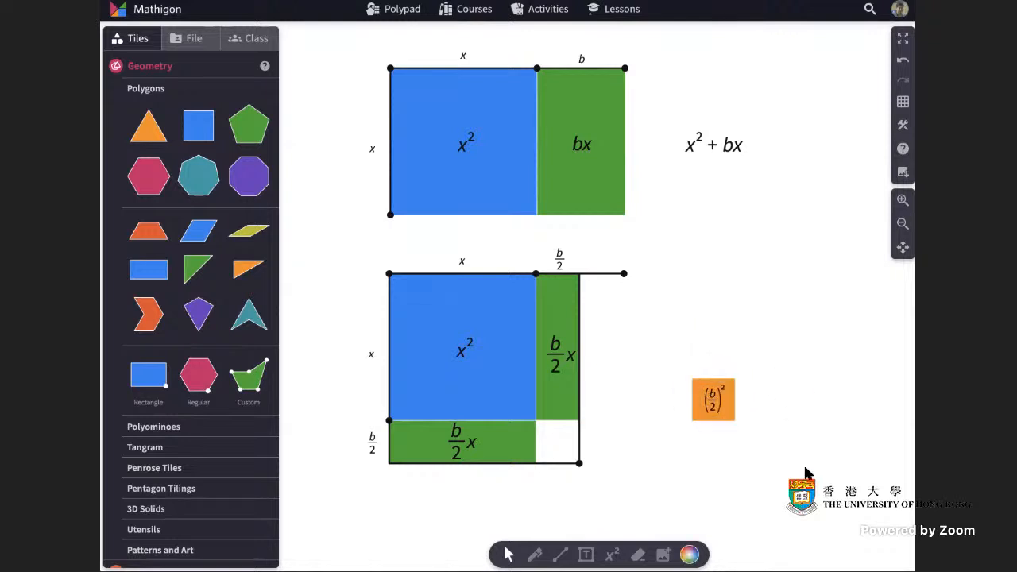
Move the orange square together with its (b/2)^2 label slightly closer to the lower figure.
click(715, 401)
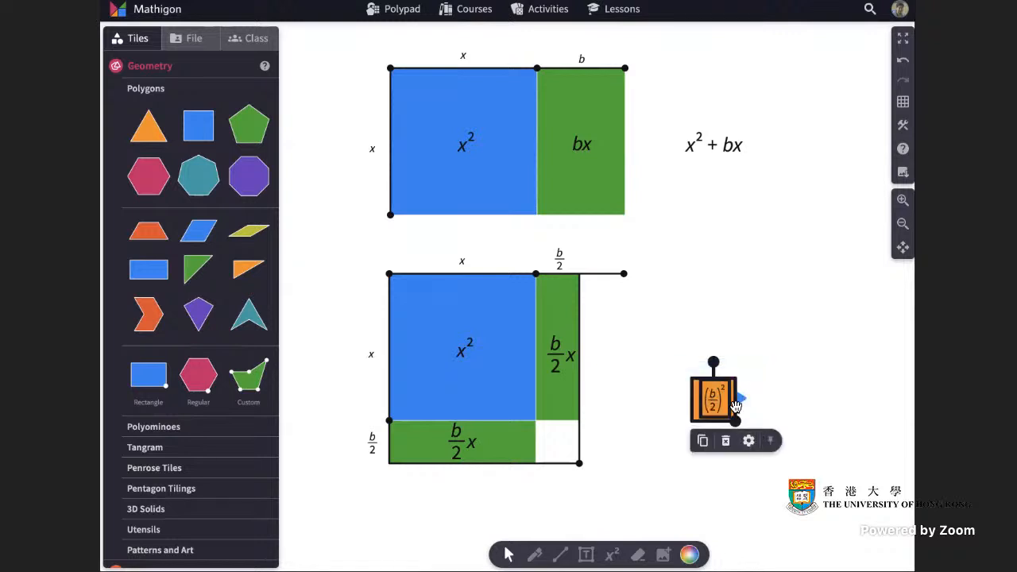
drag(733, 407, 699, 413)
click(753, 409)
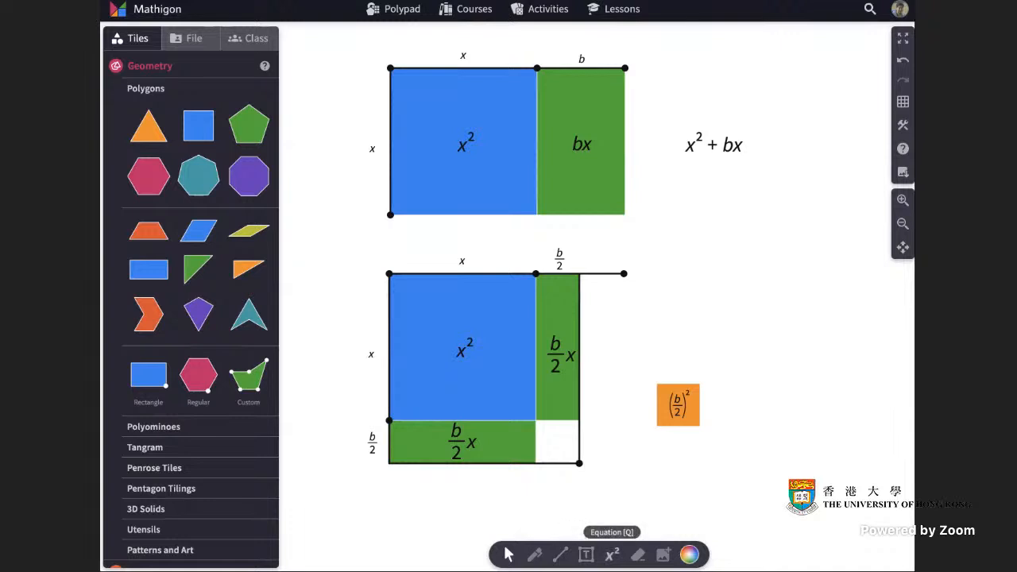
Write the equation (x + b/2)^2 above the orange square.
click(612, 555)
click(647, 323)
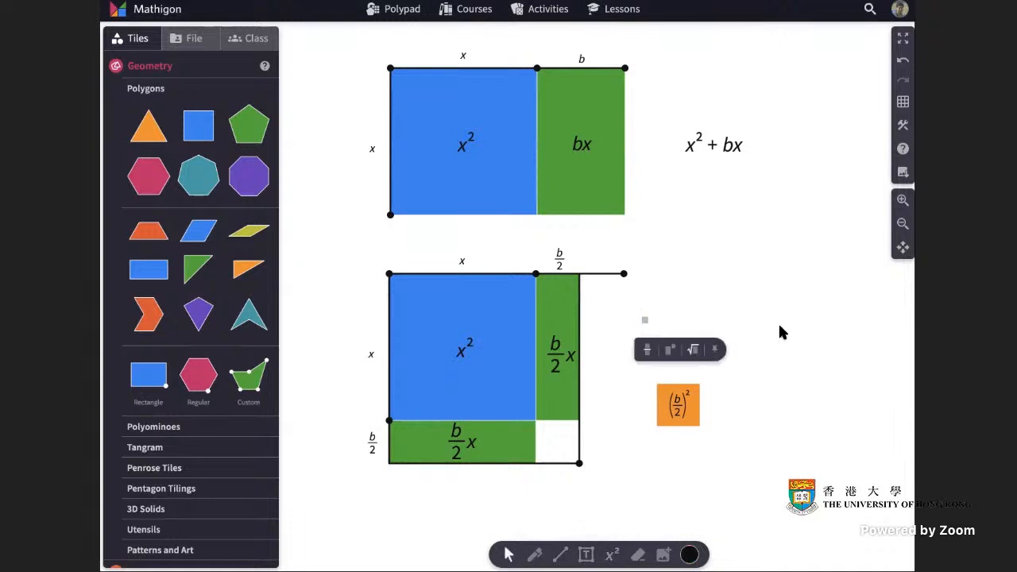
text((x+)
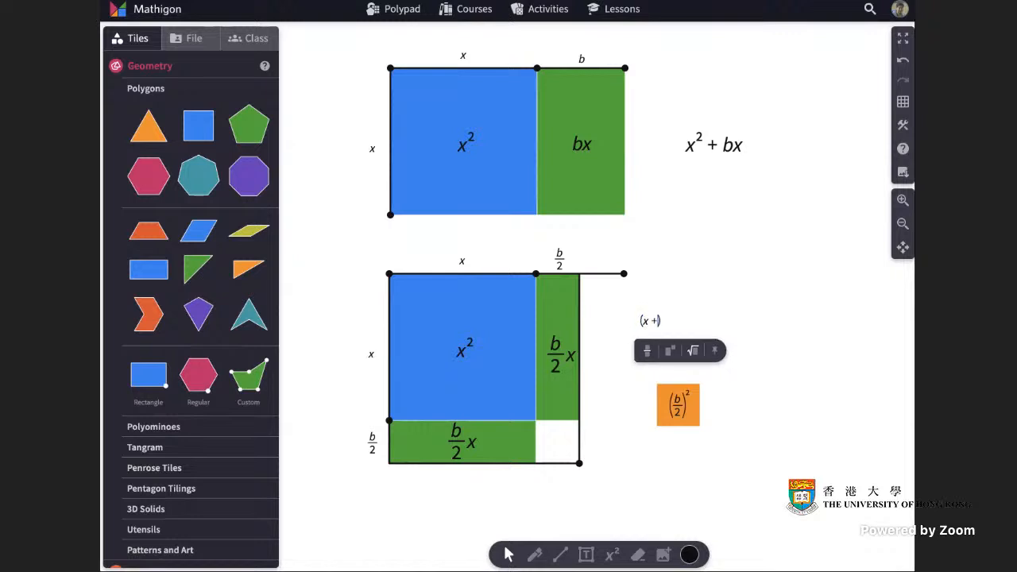
text(b/)
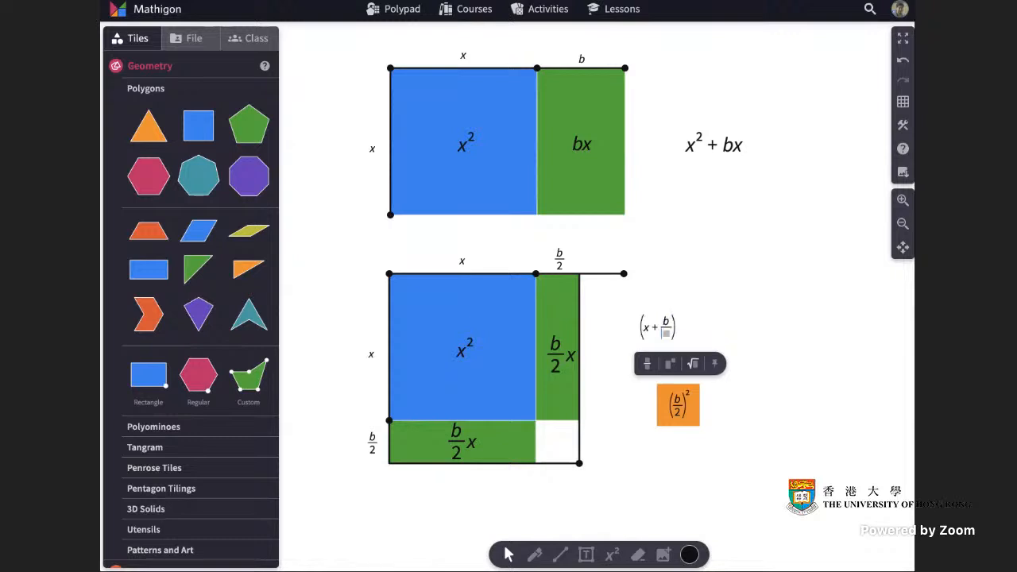
text(2)^2)
click(768, 332)
Enlarge the (x + b/2)^2 equation by two size increments and move it slightly closer to the lower figure.
scroll(715, 350, down, 1)
click(669, 314)
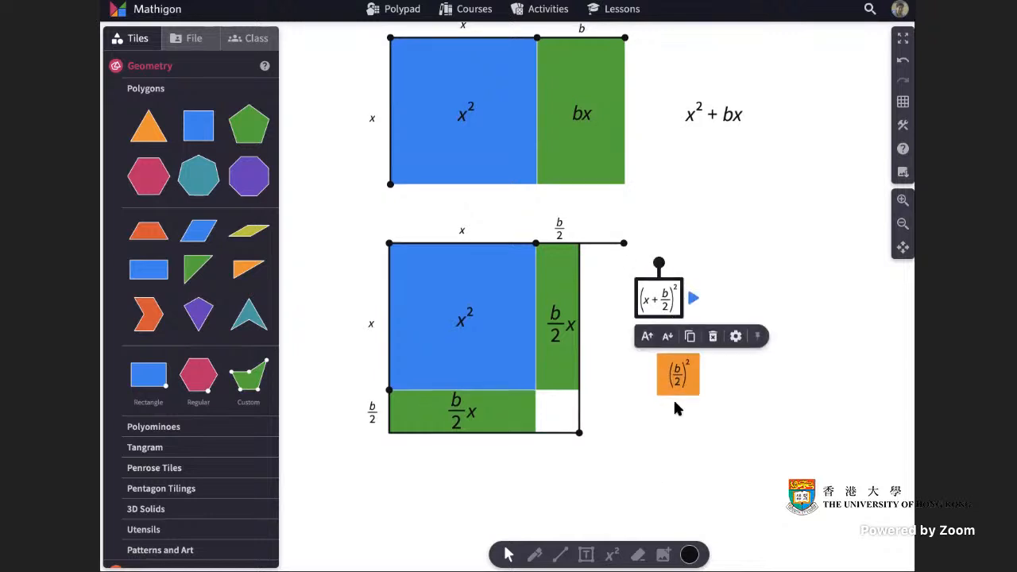
click(652, 342)
click(652, 342)
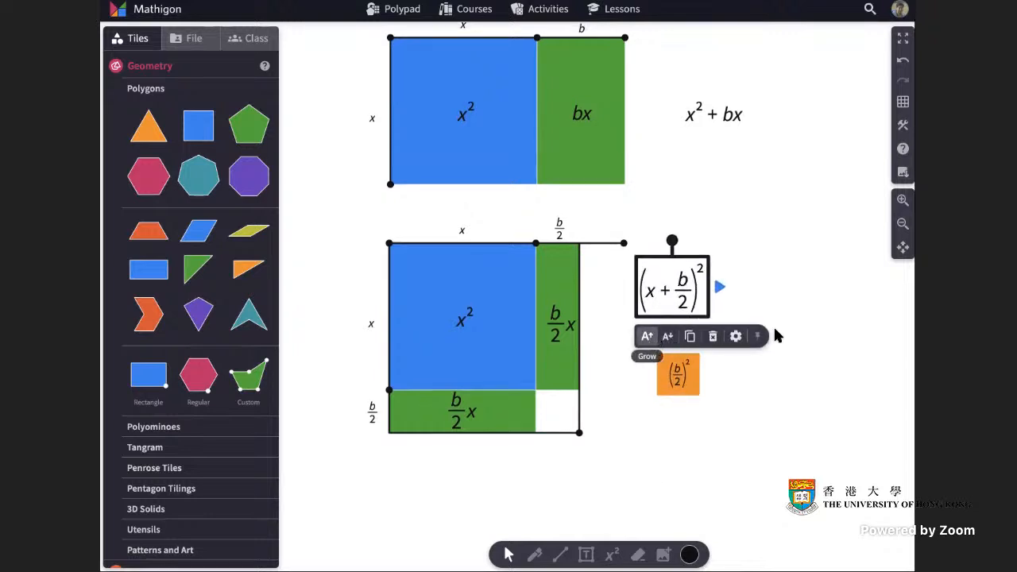
click(810, 322)
drag(689, 309, 671, 323)
click(769, 340)
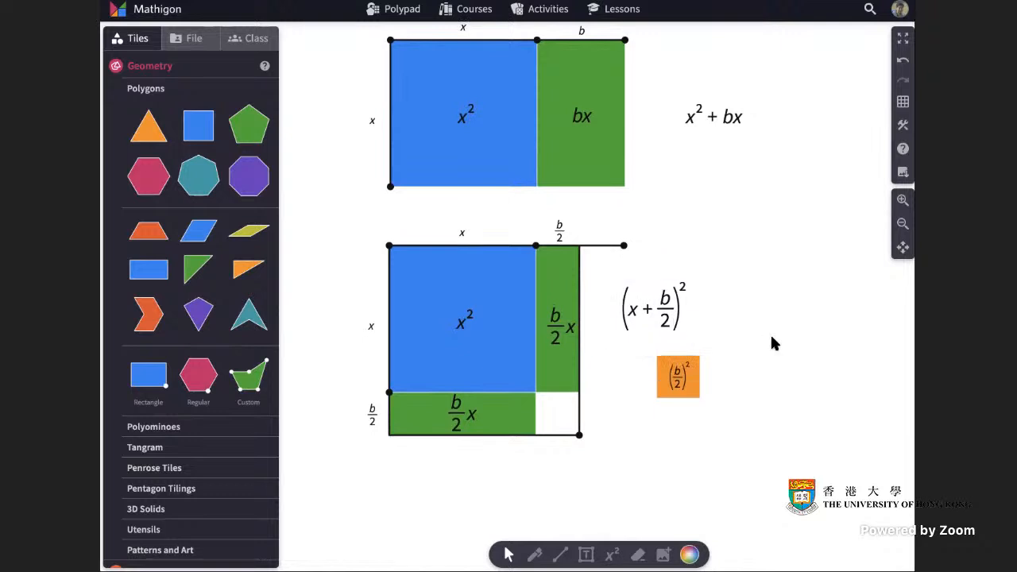
Recentre the (b/2)^2 label on the orange square.
click(692, 390)
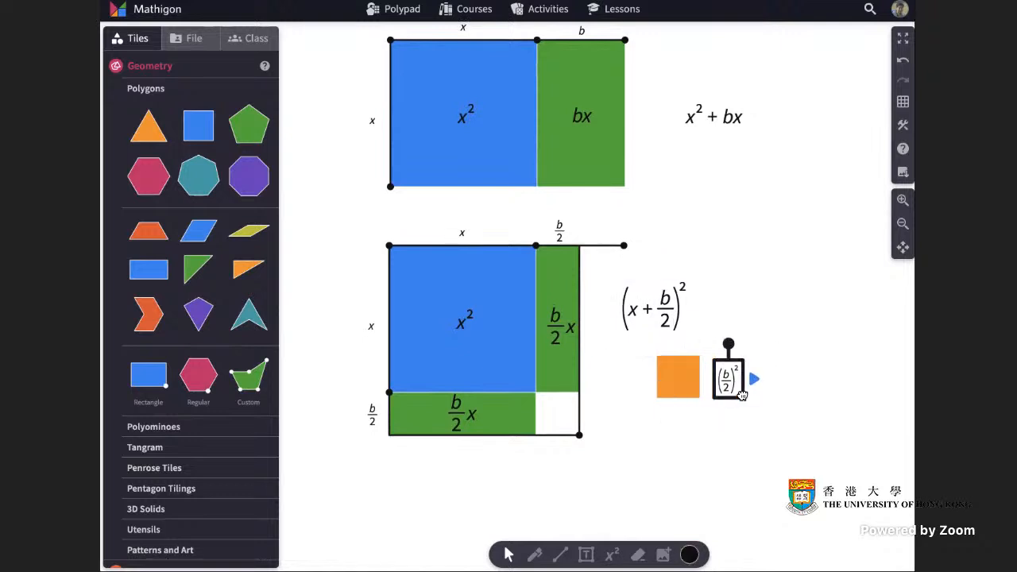
drag(693, 393, 691, 393)
click(756, 389)
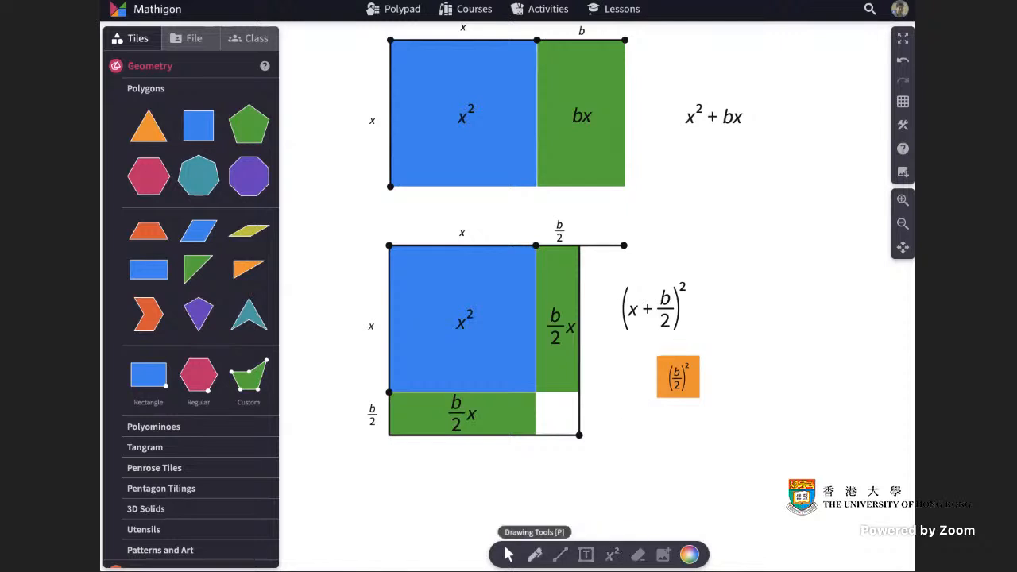
Draw a freehand black arrow from the empty corner of the large square to the orange square.
click(534, 555)
drag(566, 408, 648, 368)
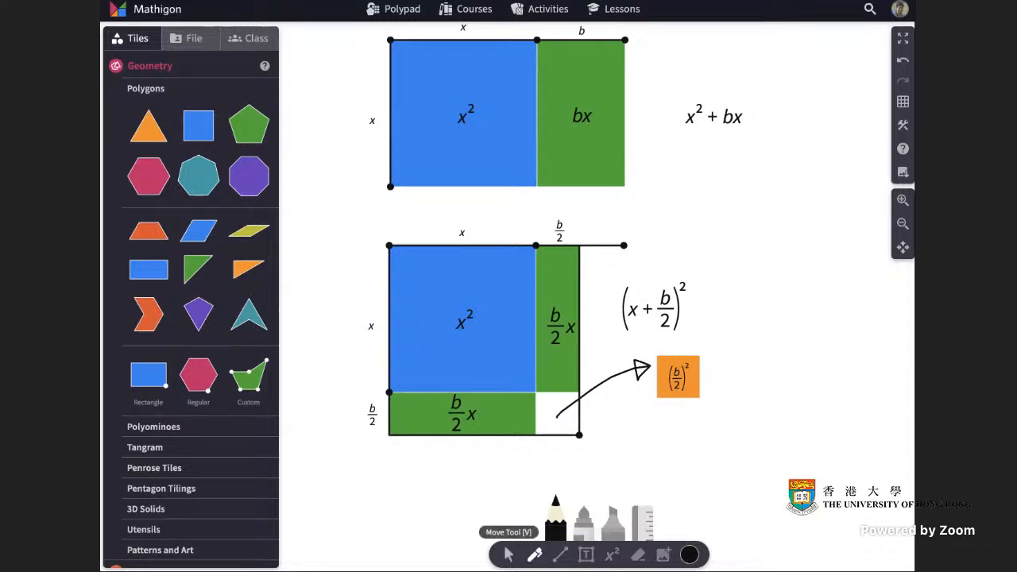
click(508, 554)
Shift the (x + b/2)^2 equation slightly away from the figure and append − (b/2)^2 to it.
drag(666, 309, 684, 306)
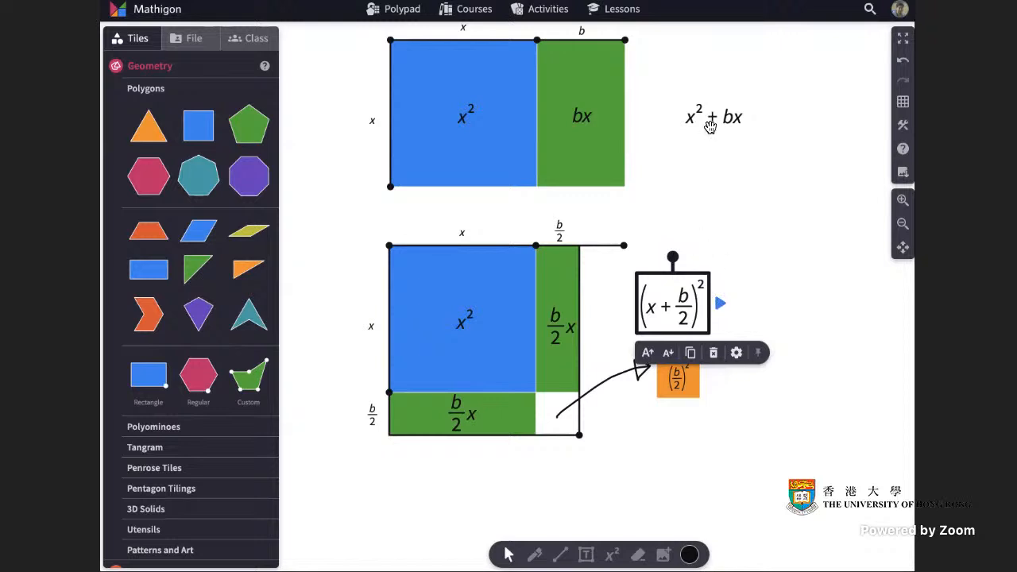
click(713, 310)
click(693, 305)
click(721, 305)
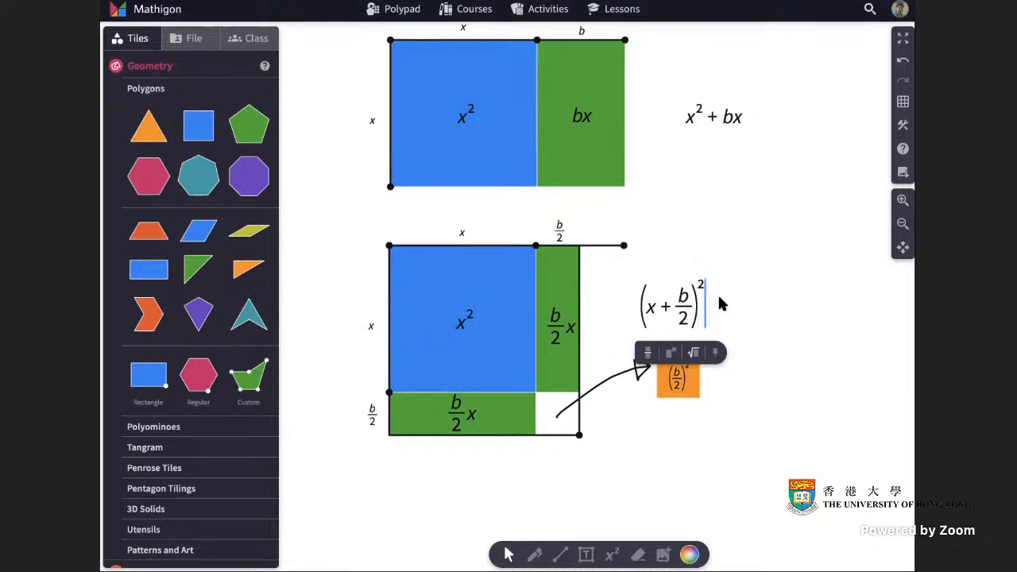
text(-)
text(()
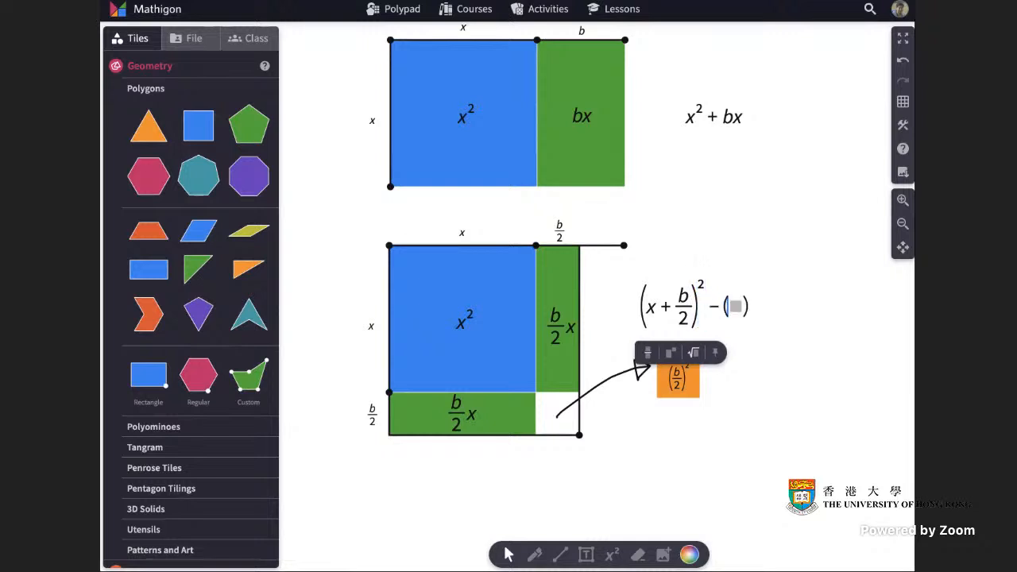
text(b/2)^)
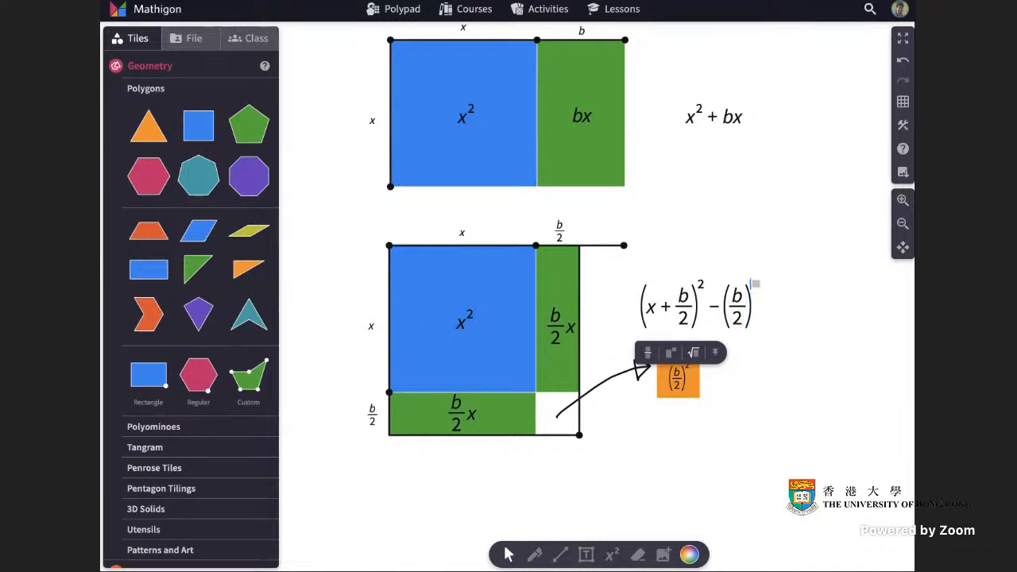
scroll(778, 328, down, 1)
click(778, 328)
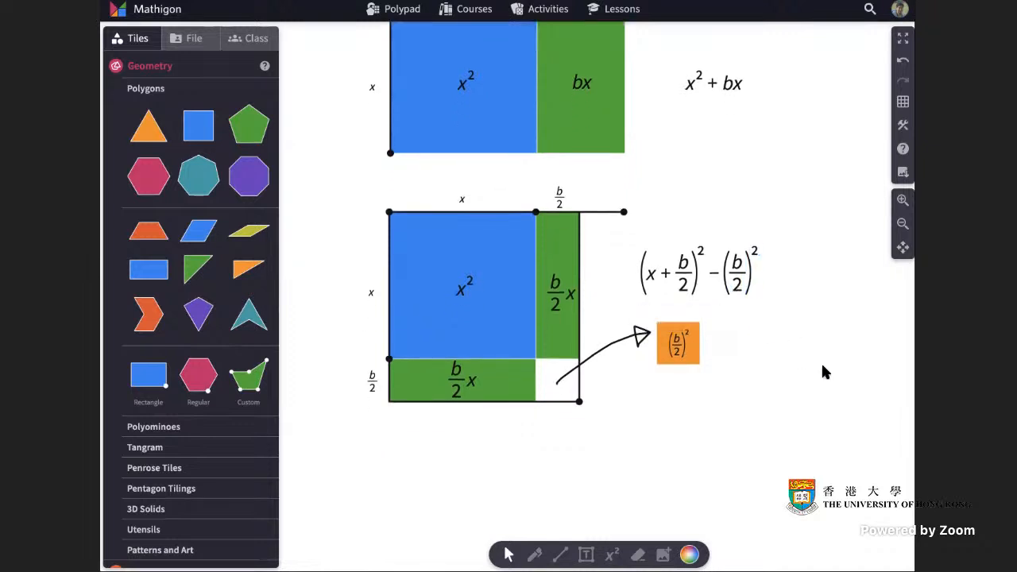
scroll(819, 364, up, 2)
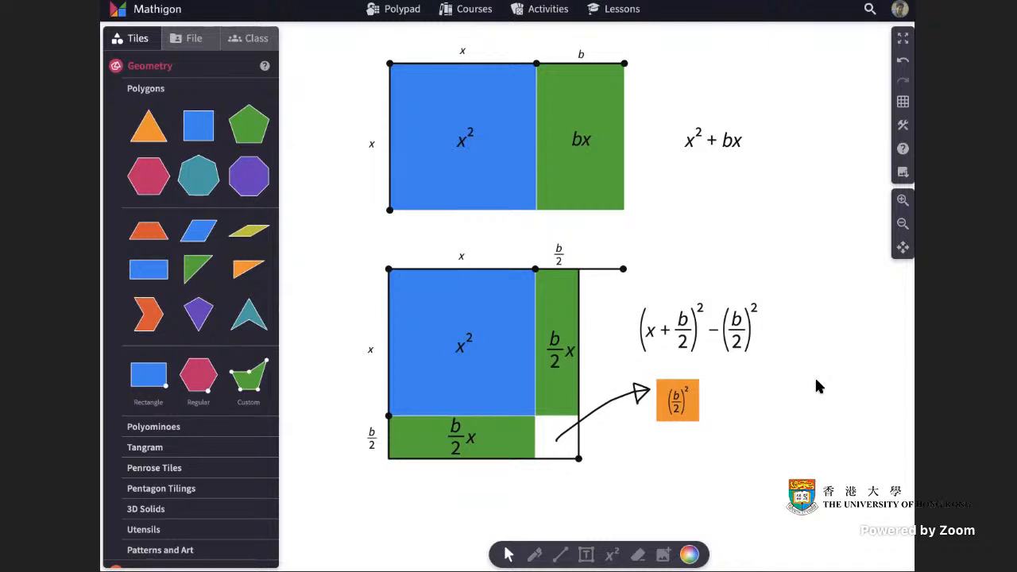
Replace the b label above the upper green rectangle with 5.
double_click(582, 56)
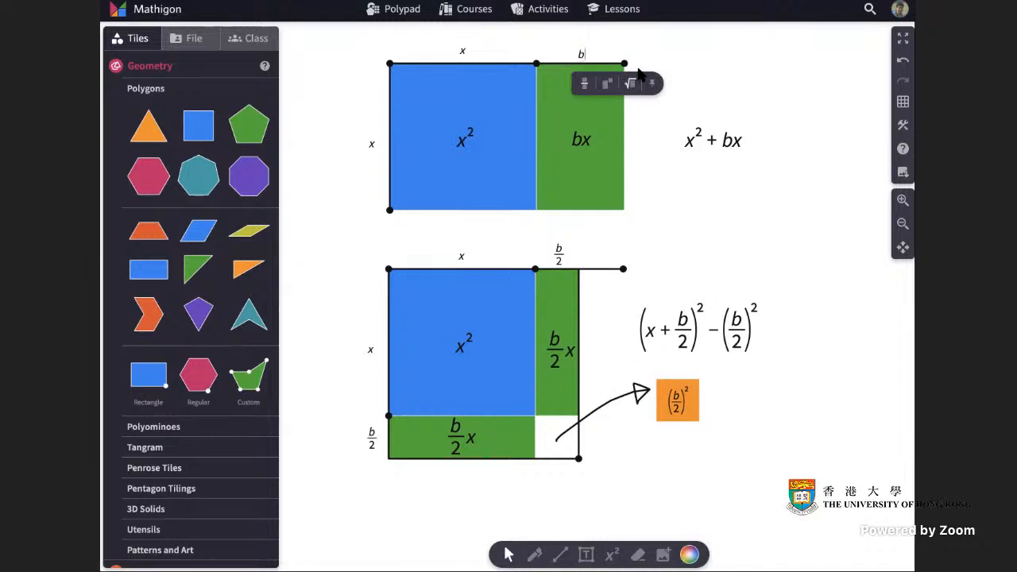
key(BackSpace)
click(762, 157)
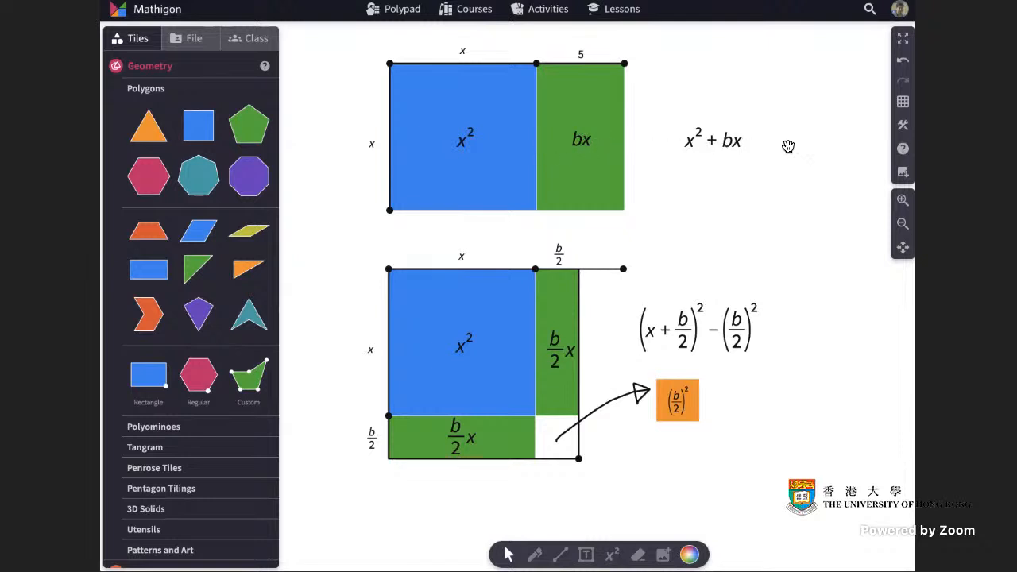
Change the 5 label above the upper green rectangle back to b.
click(581, 54)
click(581, 54)
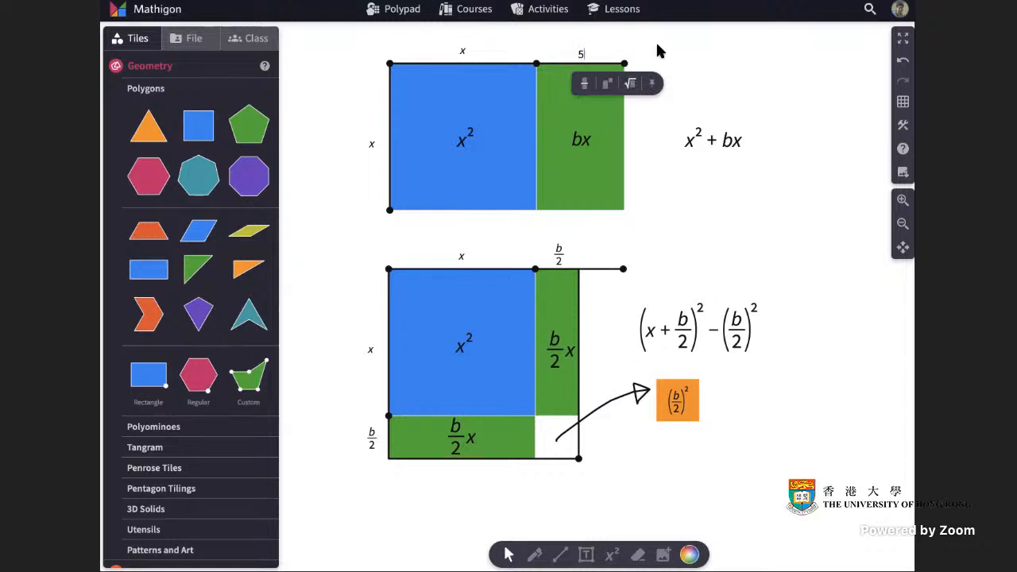
key(BackSpace)
click(762, 165)
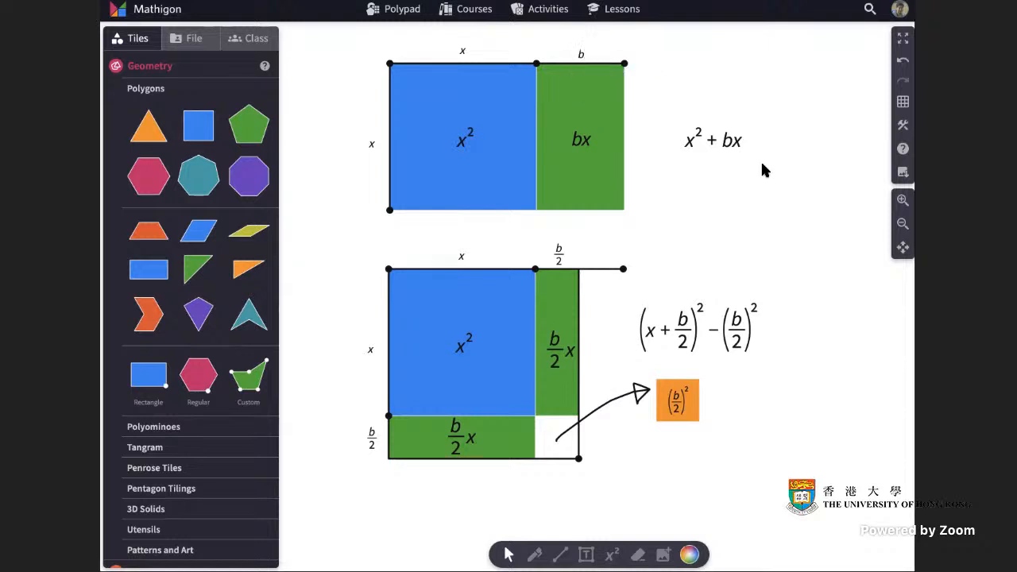
Add a variable slider for b below the x^2 + bx equation and colour it green.
click(153, 67)
click(141, 138)
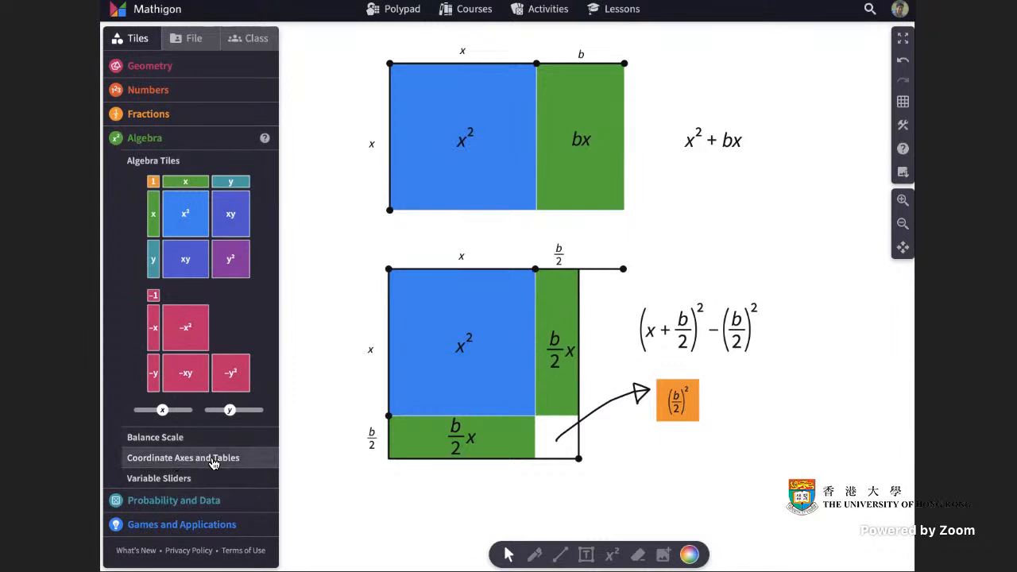
click(159, 479)
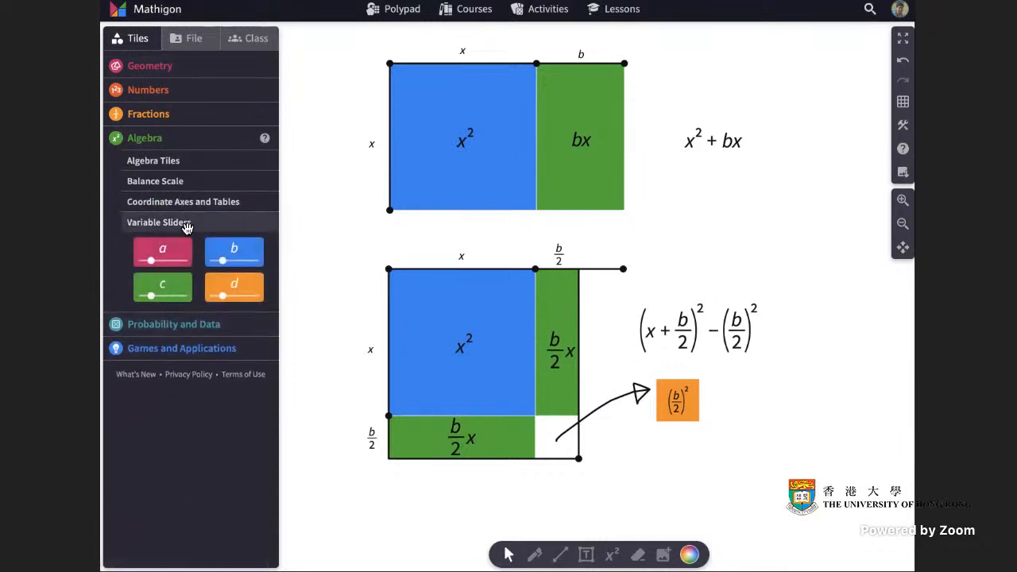
drag(249, 255, 757, 216)
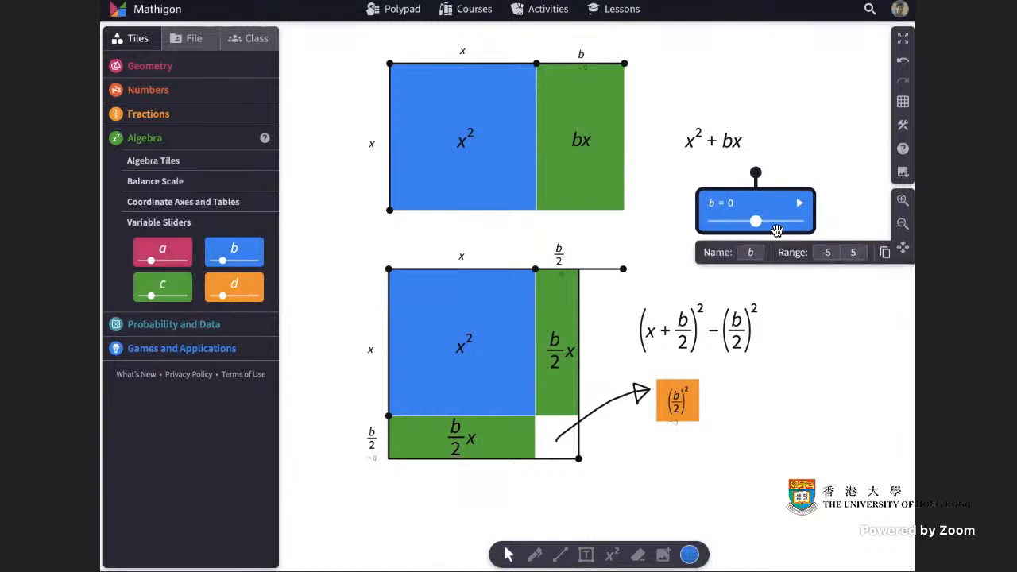
click(690, 554)
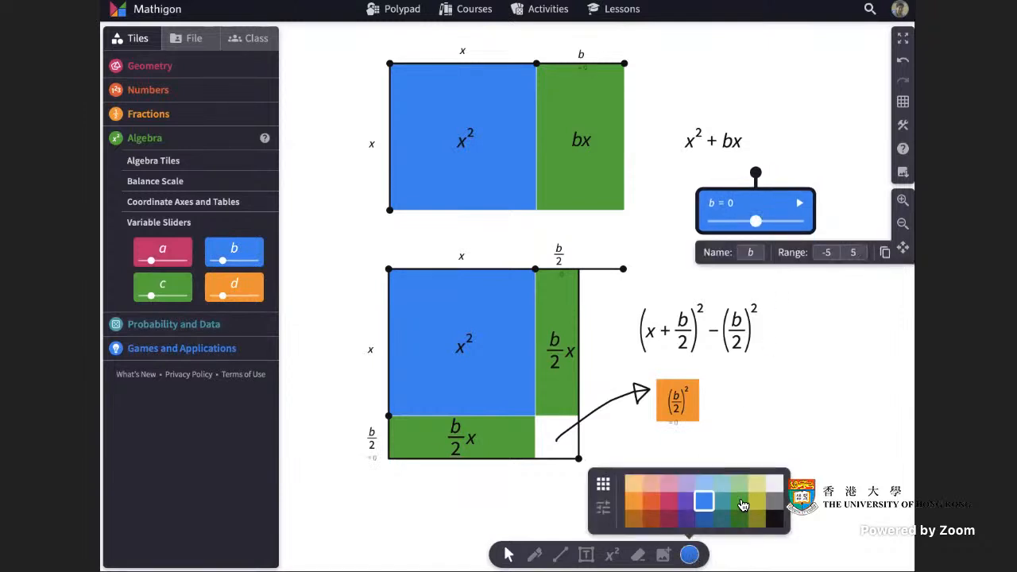
click(741, 509)
click(841, 215)
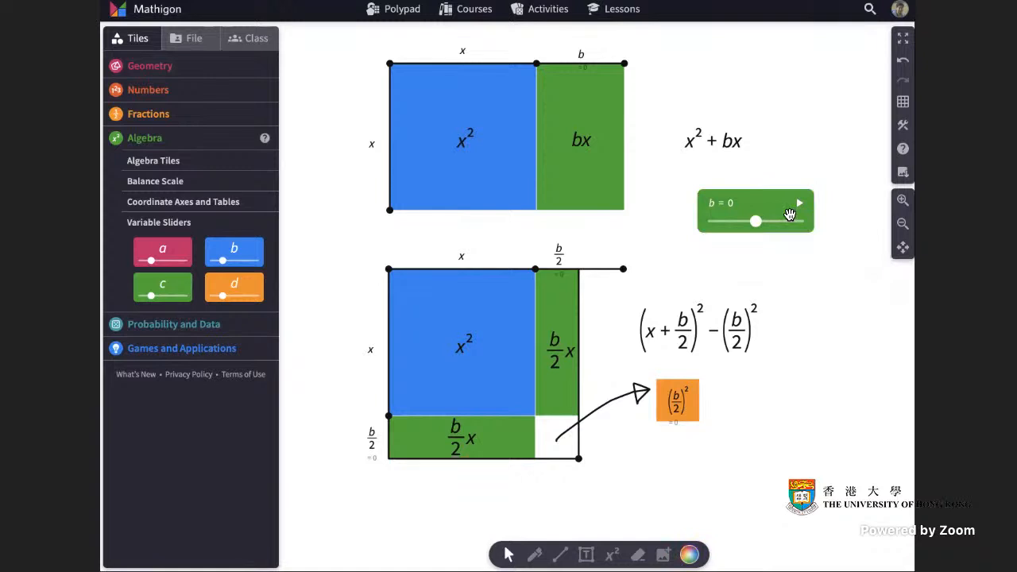
Set the b slider to 3 and briefly move the b label off the green rectangle to check its value, returning it above the rectangle.
drag(756, 221, 785, 223)
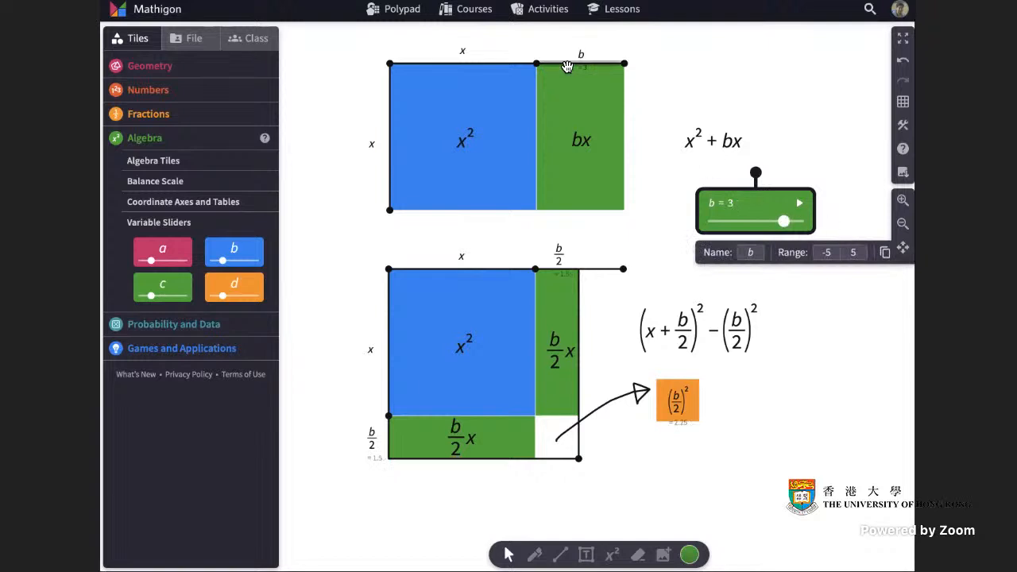
drag(585, 56, 665, 57)
click(666, 82)
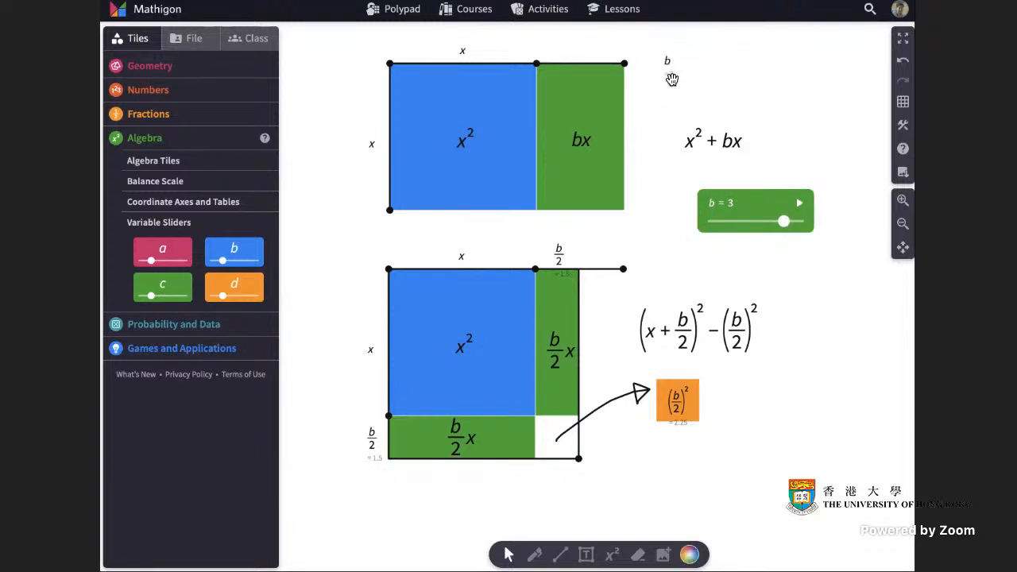
mouse_move(784, 222)
mouse_down()
mouse_move(751, 223)
mouse_move(784, 224)
mouse_up()
drag(668, 60, 584, 56)
click(697, 82)
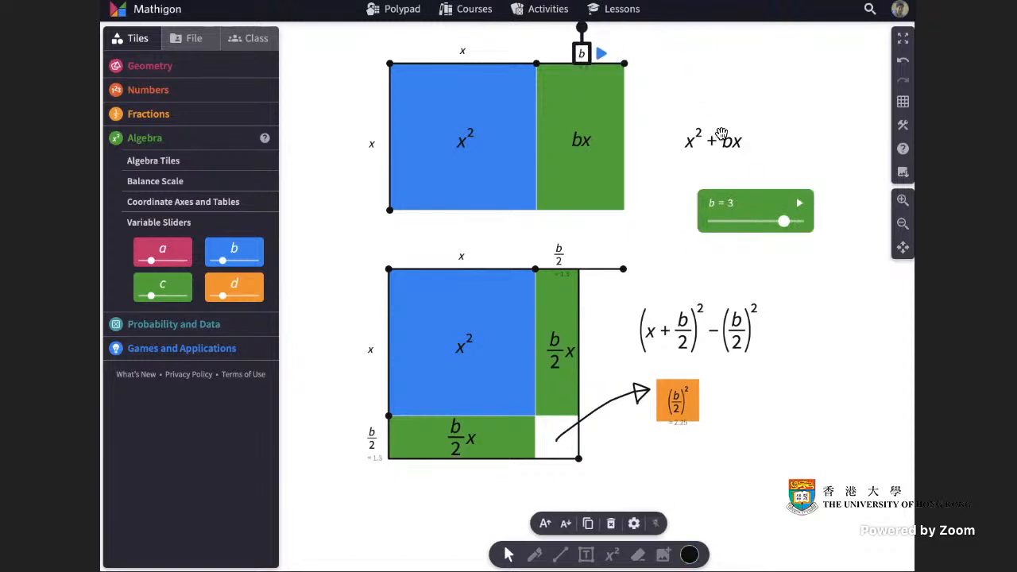
click(803, 139)
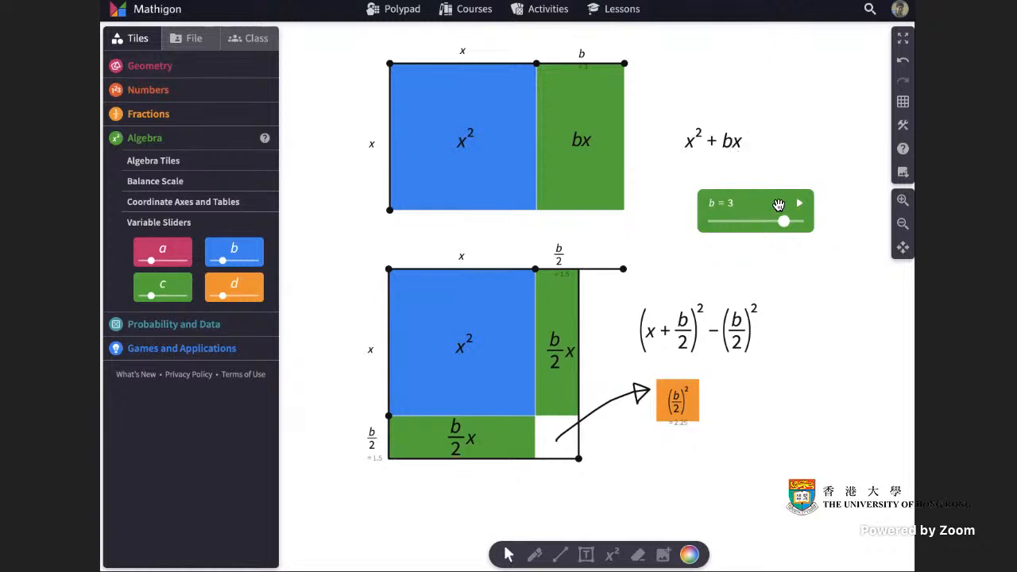
Move the b slider above the x^2 + bx equation and place a set of coordinate axes in the blank space beside the equations.
drag(779, 205, 811, 73)
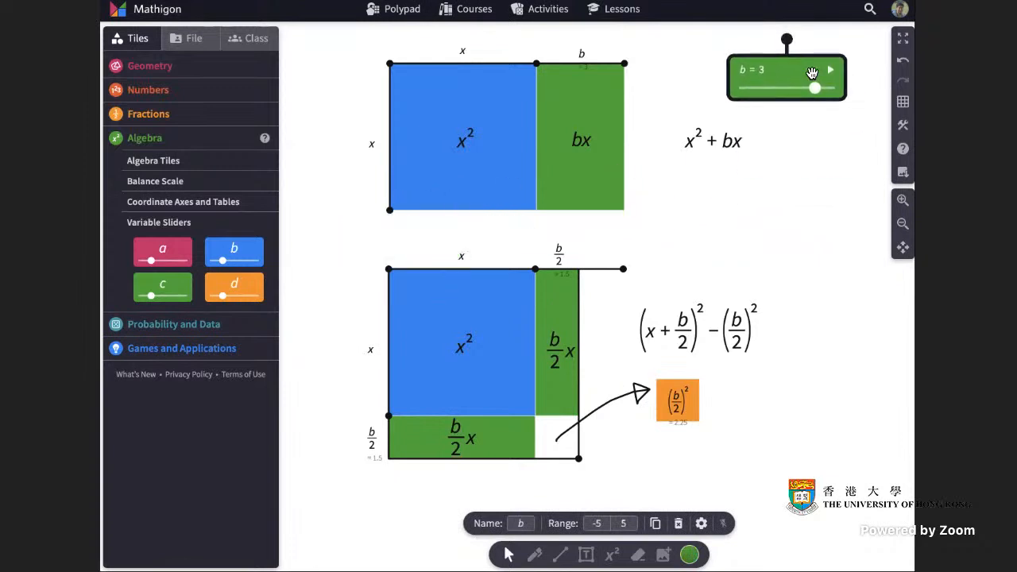
click(121, 38)
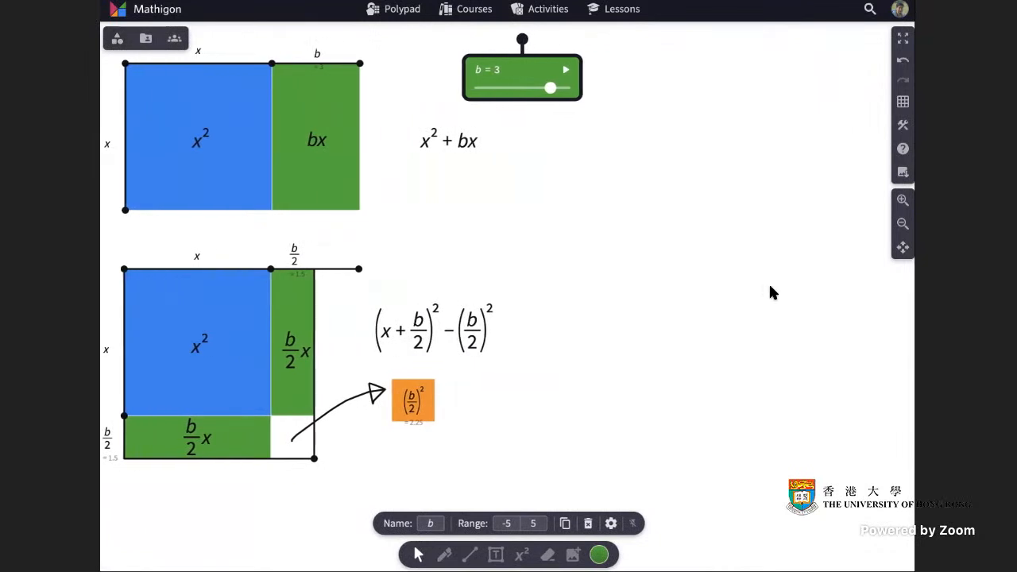
click(117, 38)
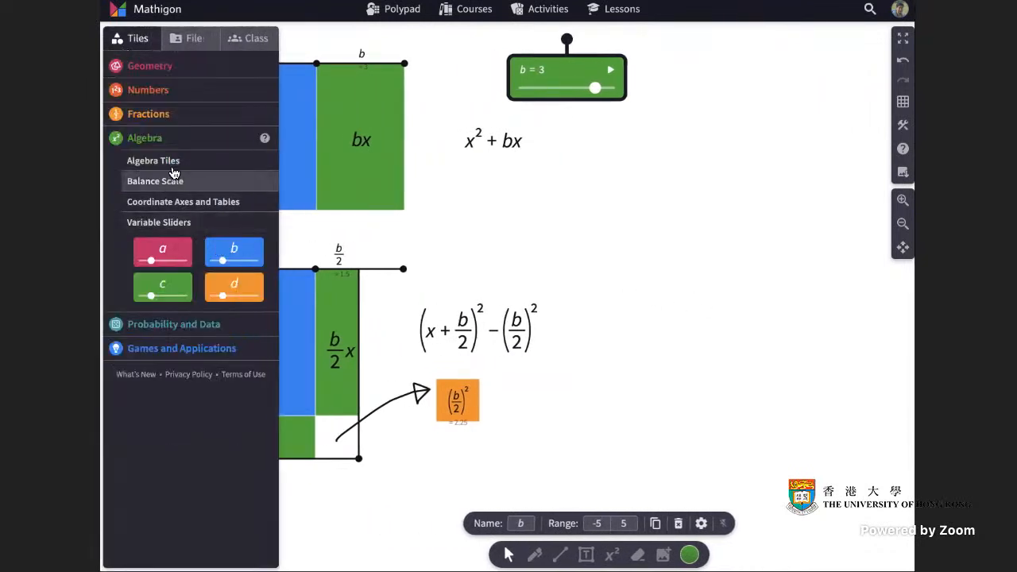
click(217, 209)
drag(171, 244, 731, 292)
click(522, 241)
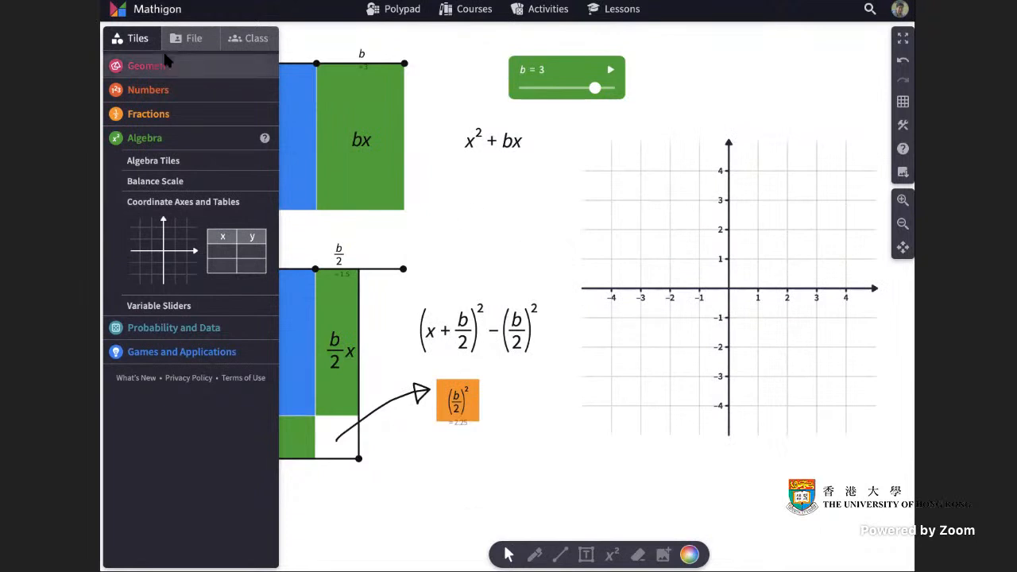
Move the b slider and the x^2 + bx equation closer to the upper figure, away from the coordinate axes.
click(119, 39)
click(562, 78)
drag(563, 78, 502, 79)
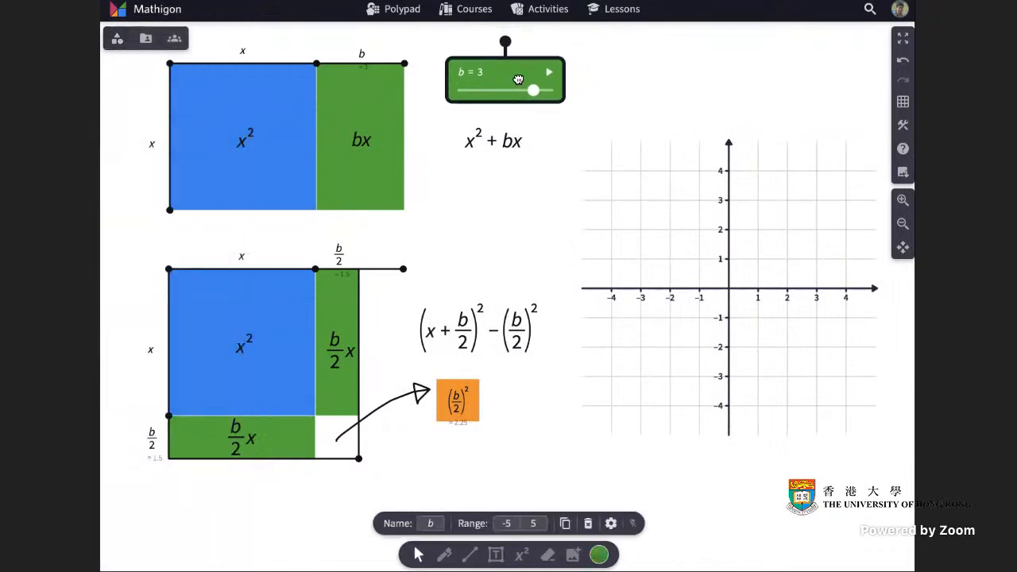
click(474, 159)
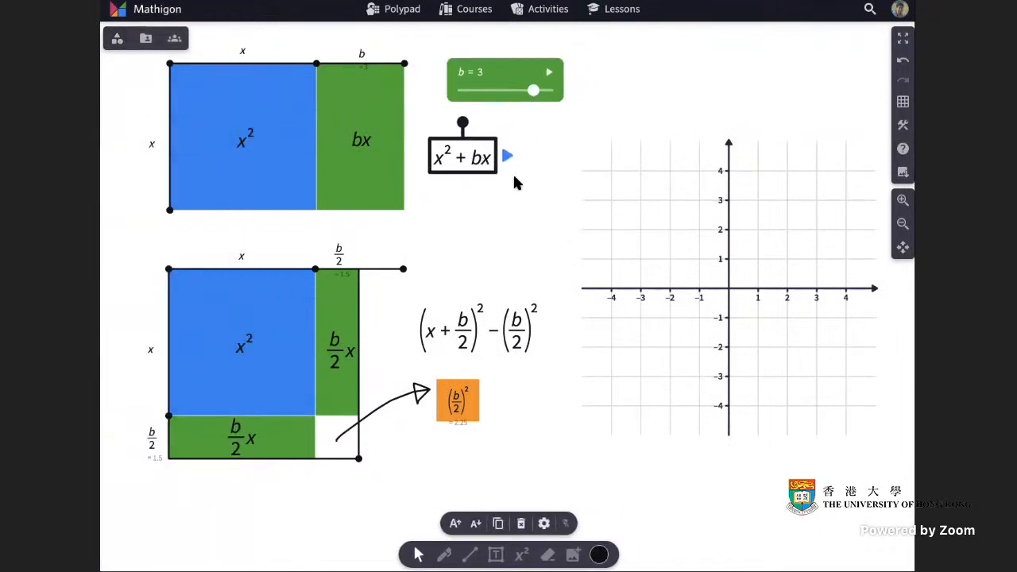
Plot x^2 + bx on the coordinate axes and rewrite the equation as x^2 + (b)x.
drag(510, 156, 628, 306)
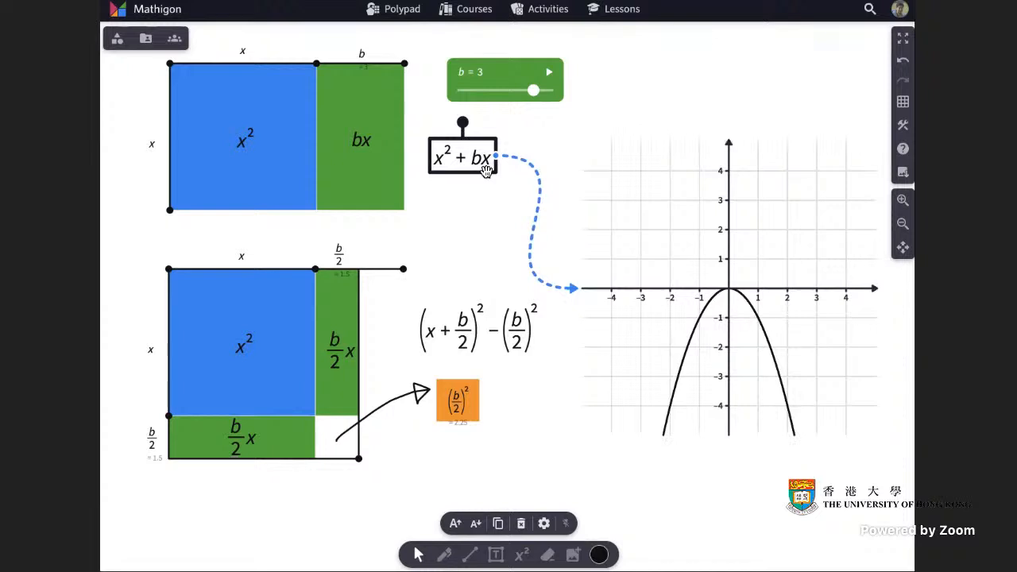
double_click(479, 158)
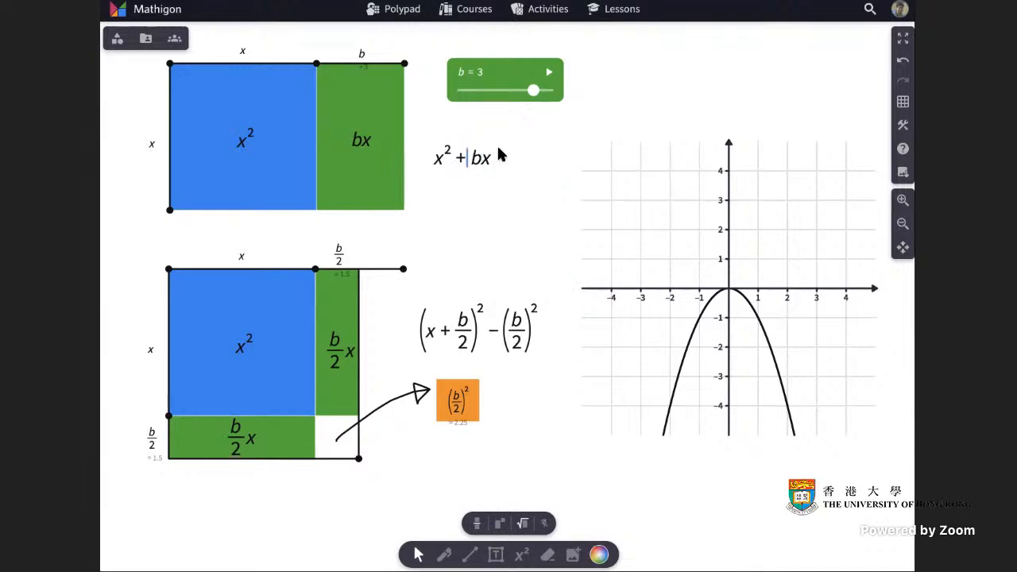
text(()
key(BackSpace)
text(b)
click(533, 182)
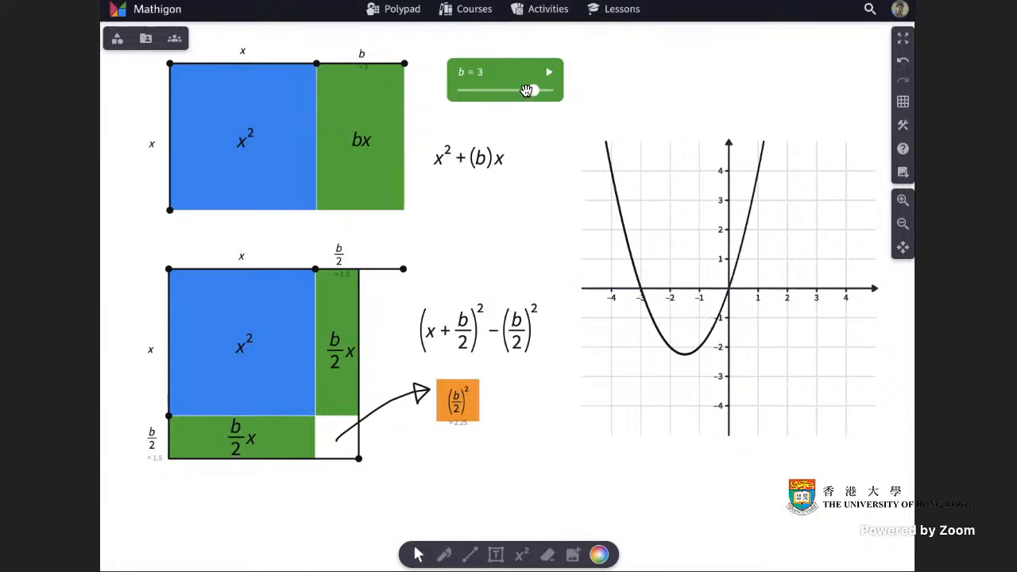
Set the b slider to 2 and plot (x + b/2)^2 − (b/2)^2 on the same coordinate axes.
mouse_move(534, 90)
mouse_down()
mouse_move(545, 91)
mouse_move(524, 93)
mouse_up()
click(515, 340)
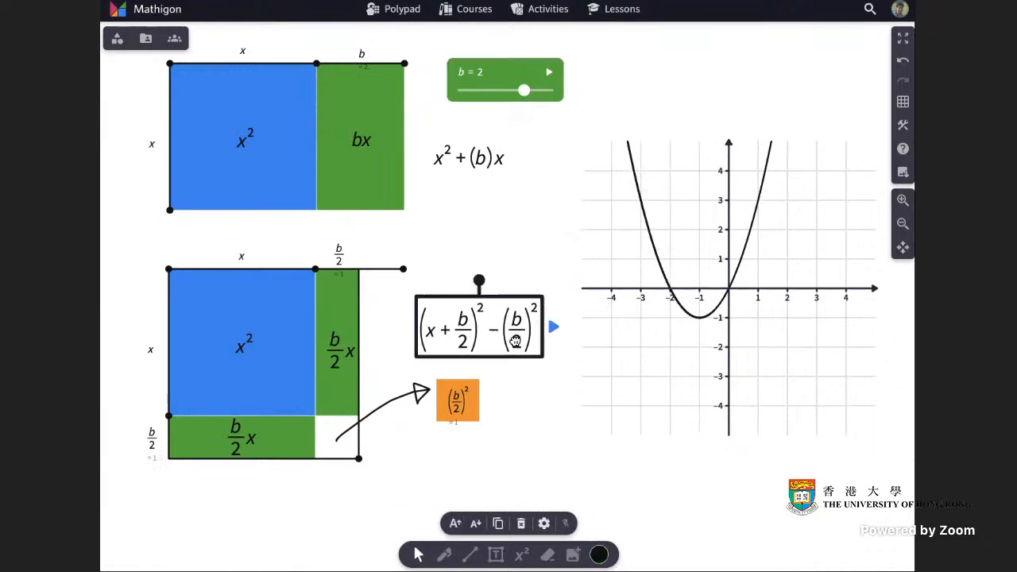
drag(553, 331, 593, 295)
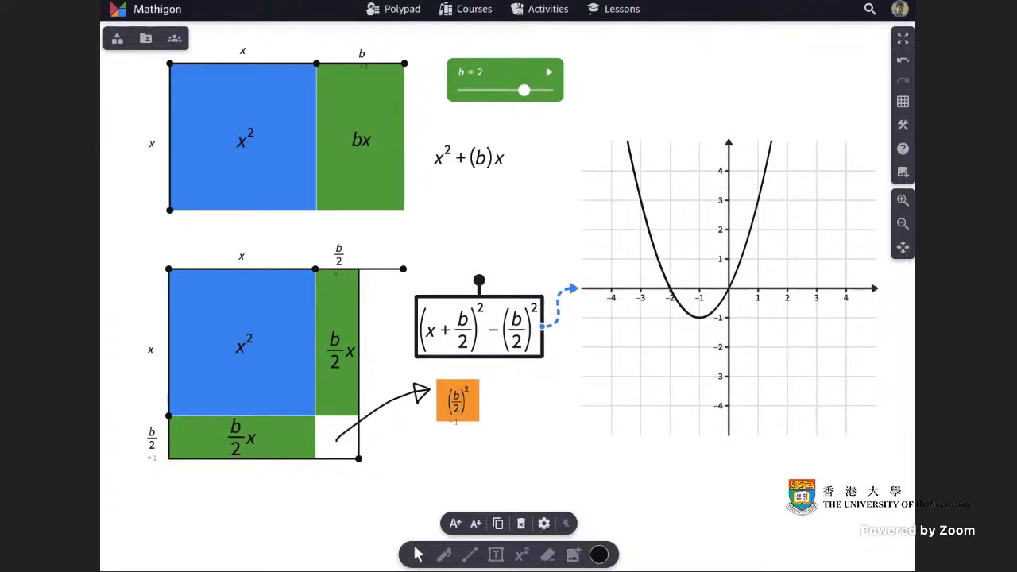
Colour the (x + b/2)^2 − (b/2)^2 equation and its graph red.
click(600, 554)
click(585, 507)
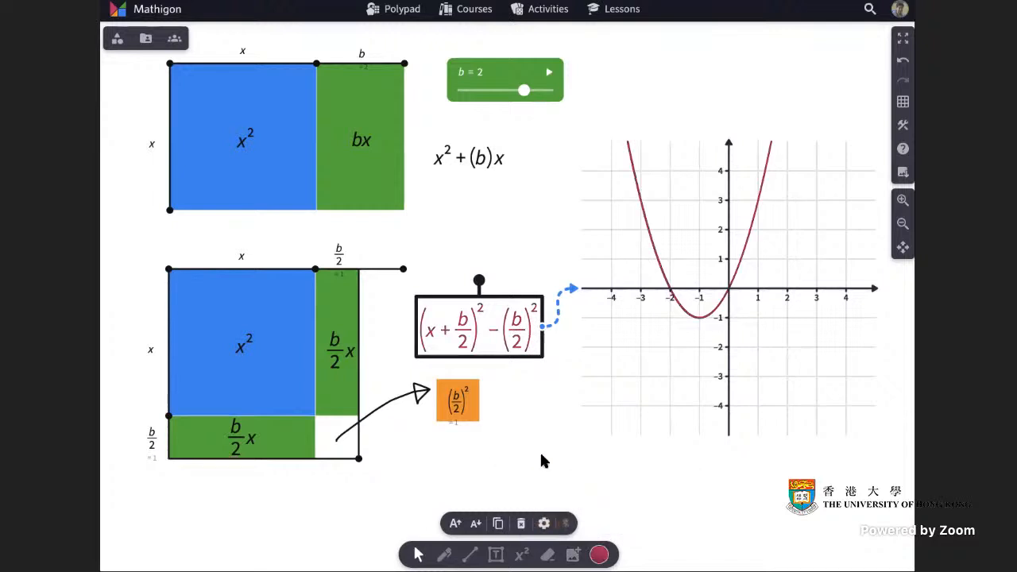
click(538, 451)
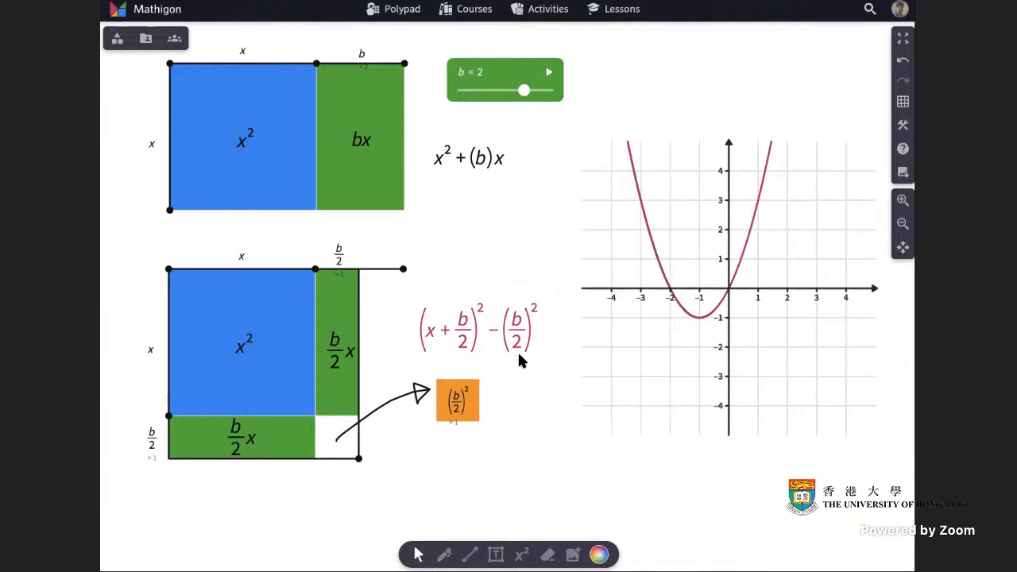
Delete the − (b/2)^2 term from the red equation and shift the equation slightly towards the coordinate axes.
double_click(534, 332)
click(537, 330)
click(541, 326)
double_click(530, 322)
click(540, 325)
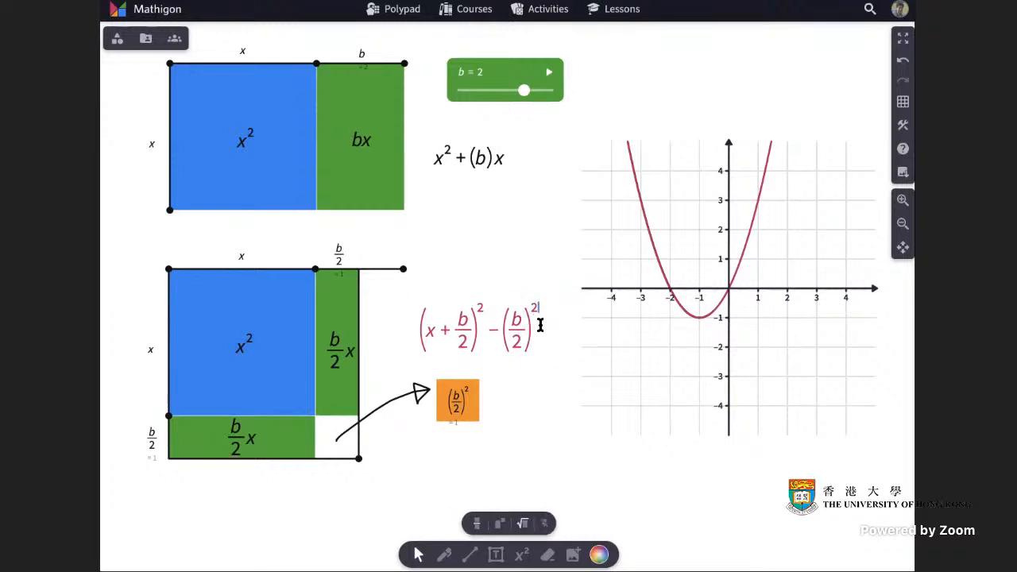
key(BackSpace)
key(BackSpace)
key(BackSpace)
key(BackSpace)
key(BackSpace)
key(BackSpace)
key(BackSpace)
key(BackSpace)
click(531, 414)
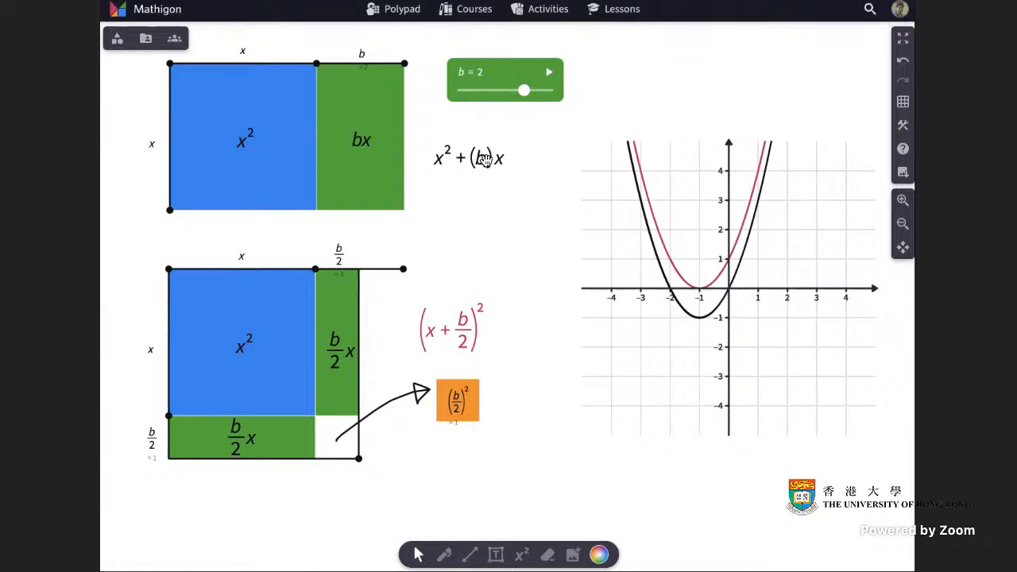
drag(457, 331, 477, 328)
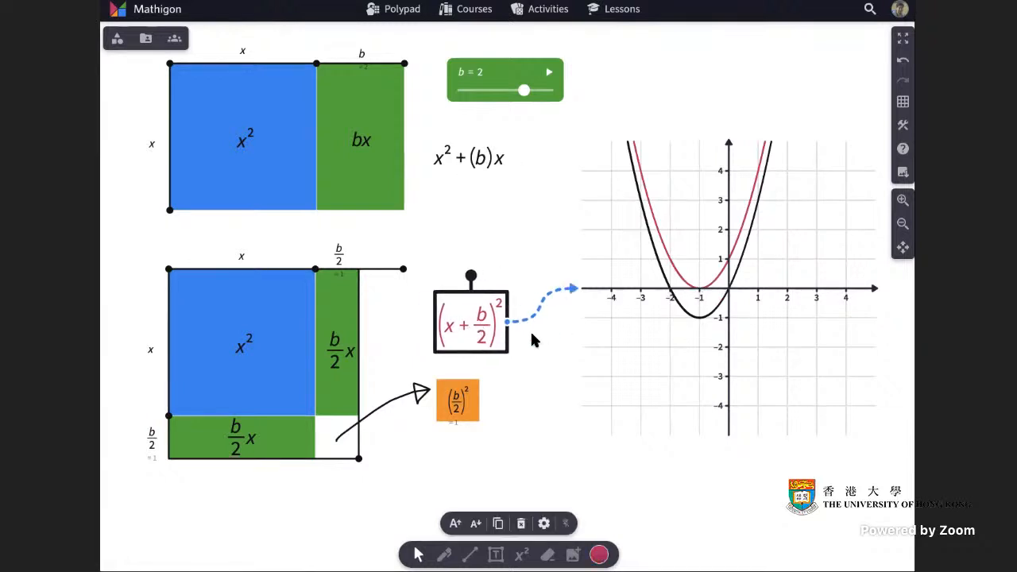
Vary the b slider to −2.8 and on to 3 to compare how the black and red parabolas shift.
click(589, 491)
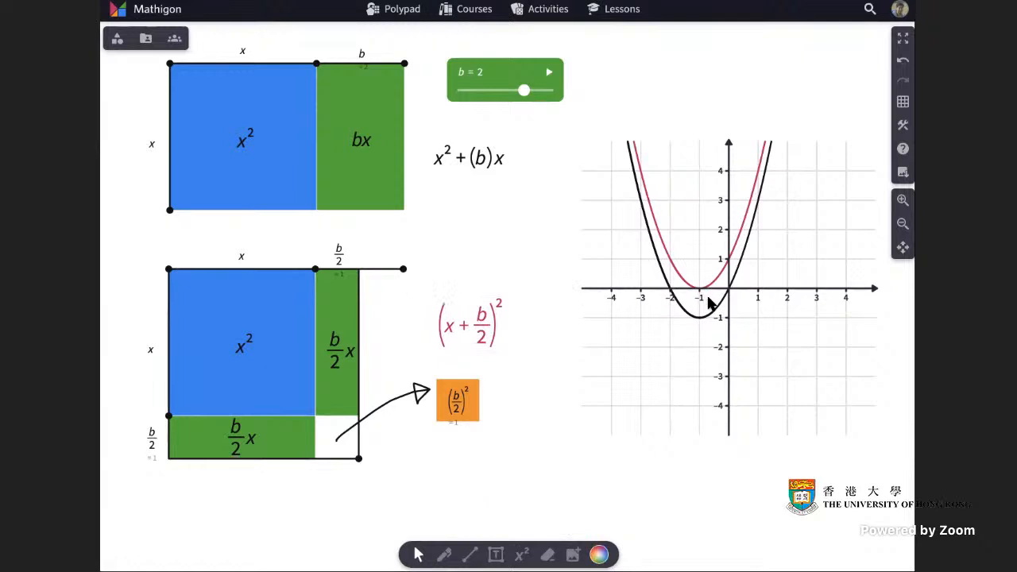
drag(524, 90, 479, 90)
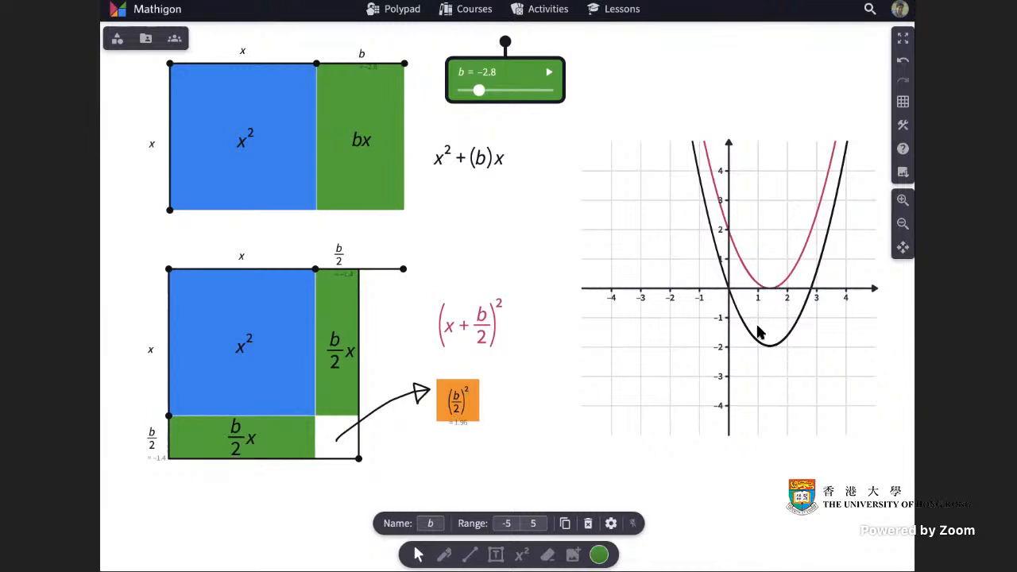
drag(480, 90, 535, 93)
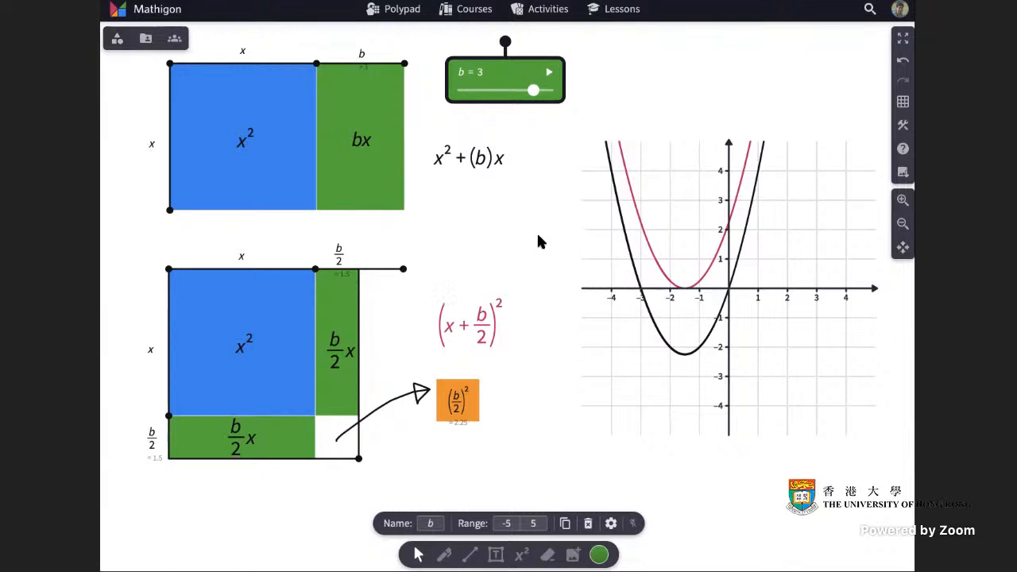
click(710, 541)
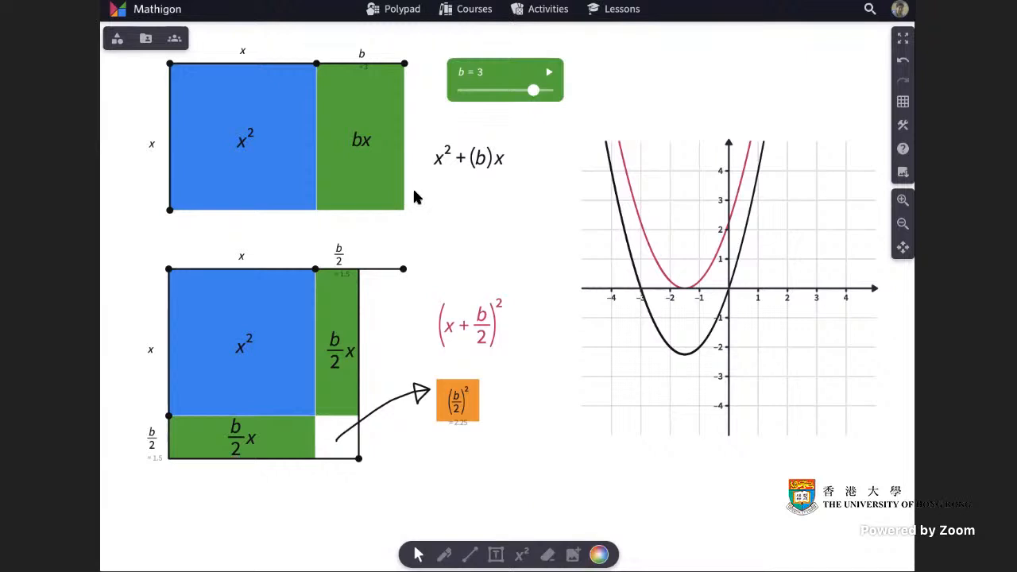
Name the untitled Polypad "complete sq 2", save it to the library, and return to the full canvas.
click(117, 40)
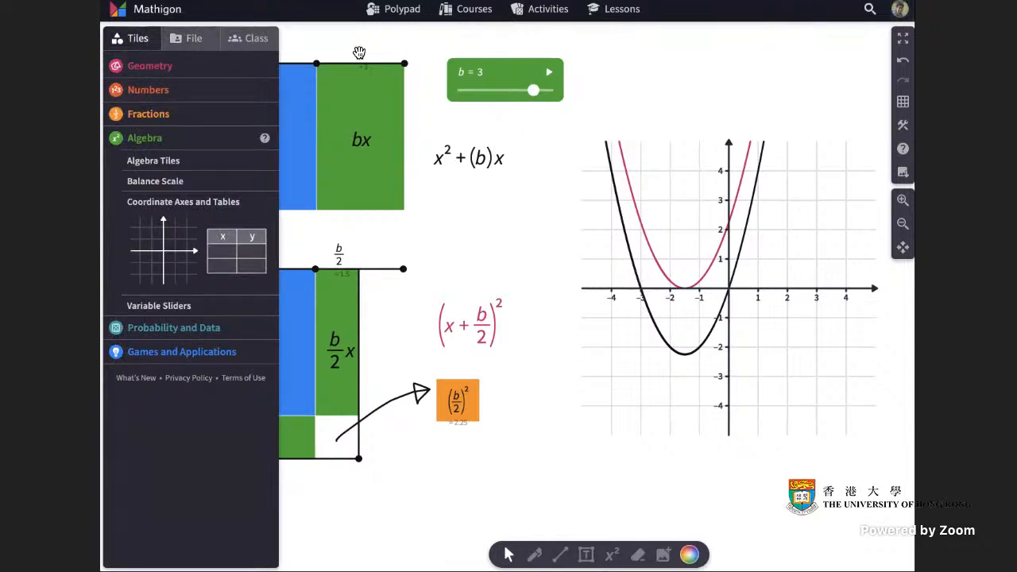
click(191, 41)
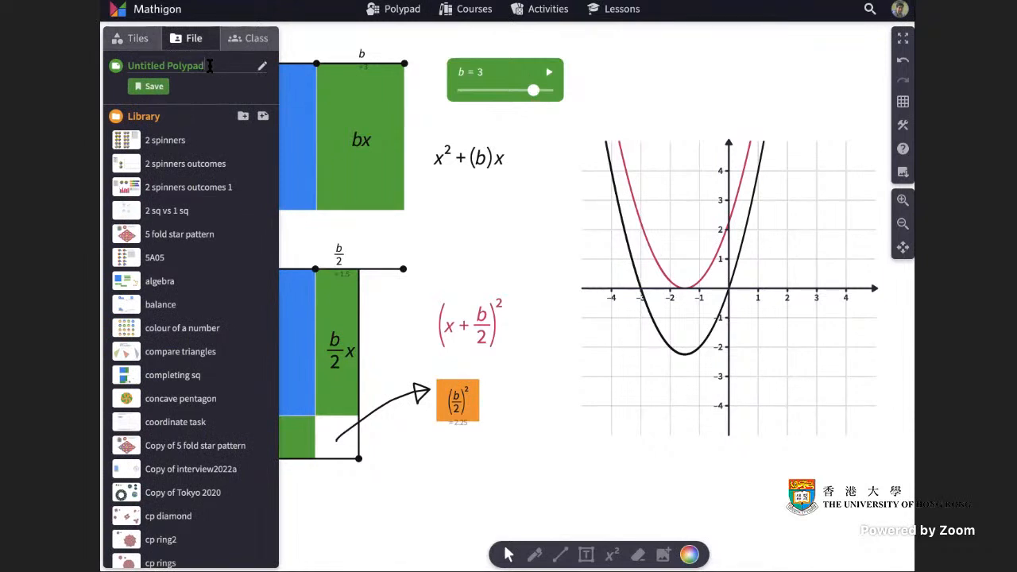
key(BackSpace)
key(BackSpace)
key(BackSpace)
key(BackSpace)
key(BackSpace)
key(BackSpace)
click(149, 86)
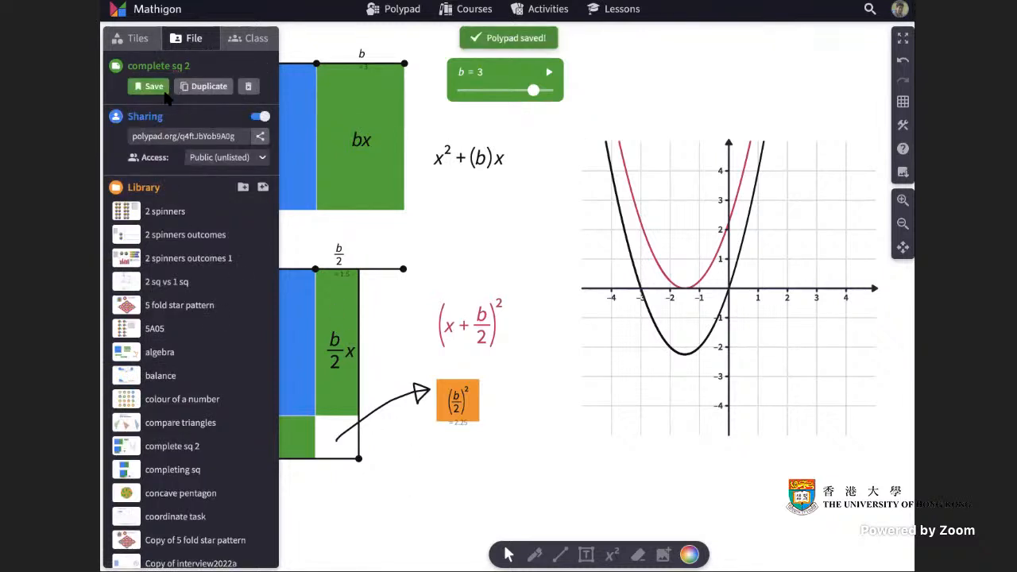
scroll(185, 376, down, 5)
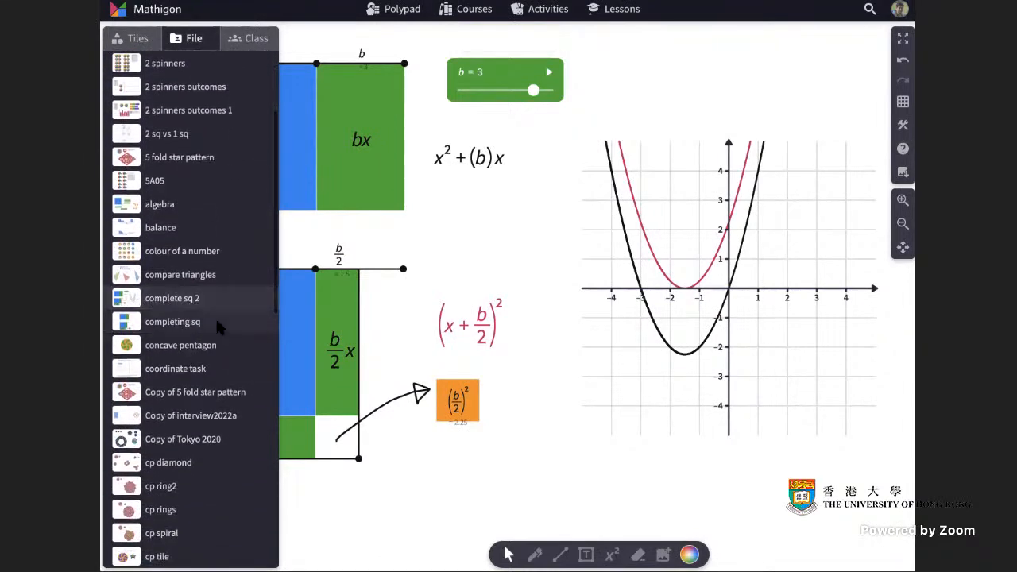
click(142, 42)
click(182, 38)
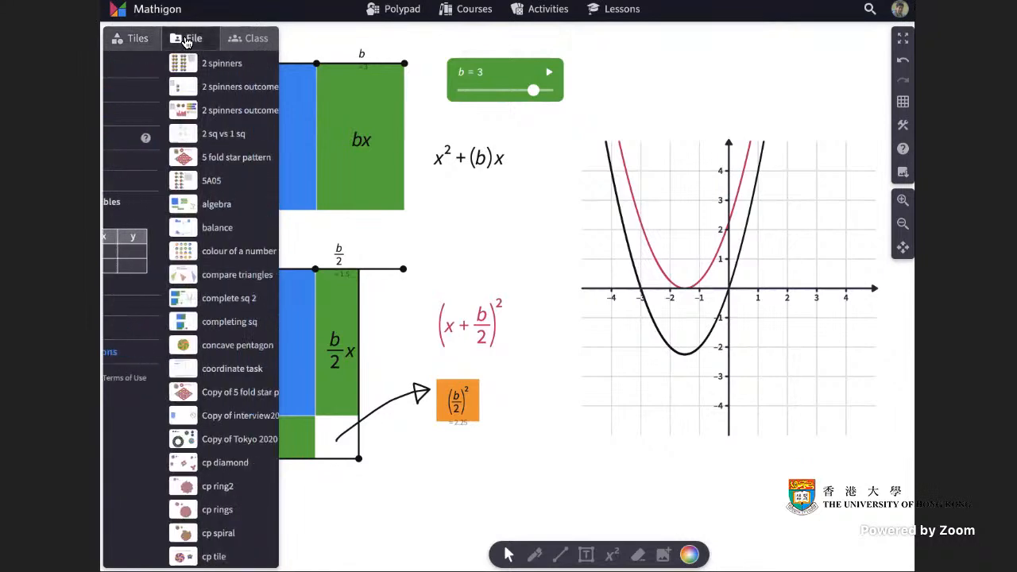
click(142, 38)
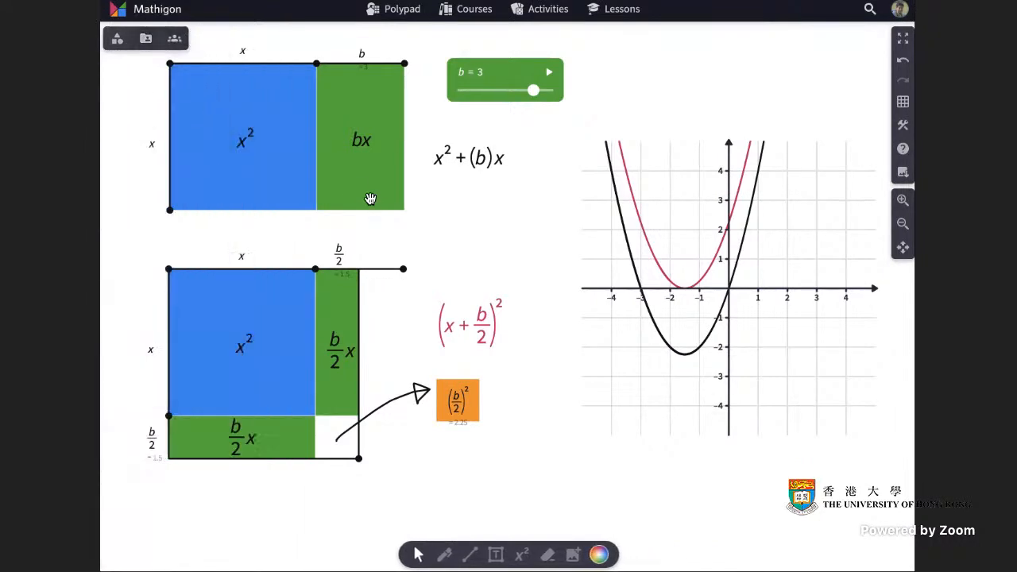